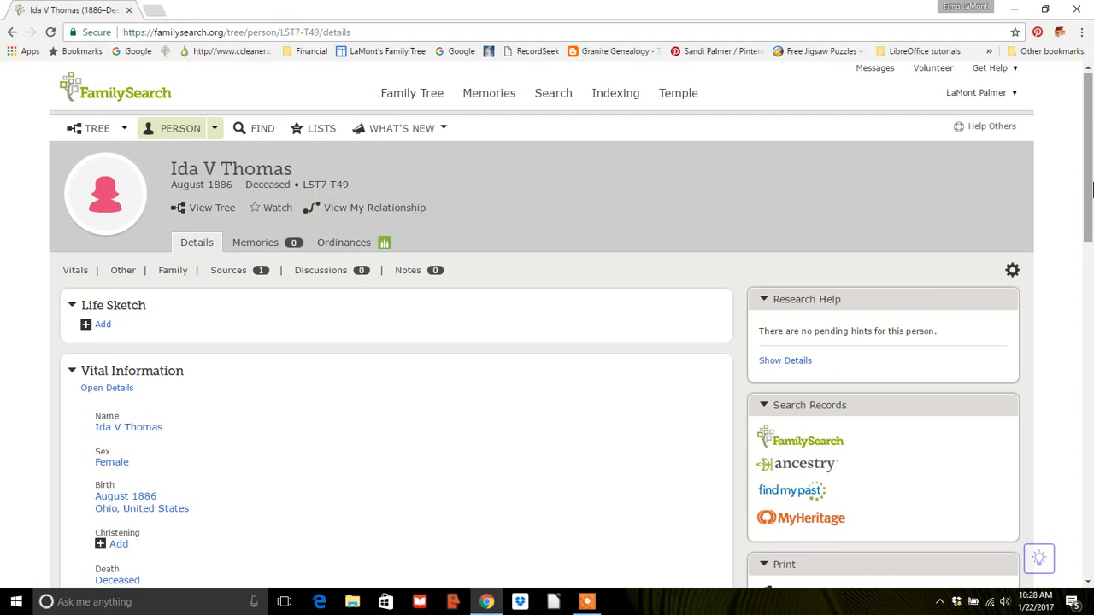
Search FamilySearch historical records for the displayed person and restrict the results to the Ohio, County Marriages, 1789-2013 collection
drag(1086, 196, 1089, 392)
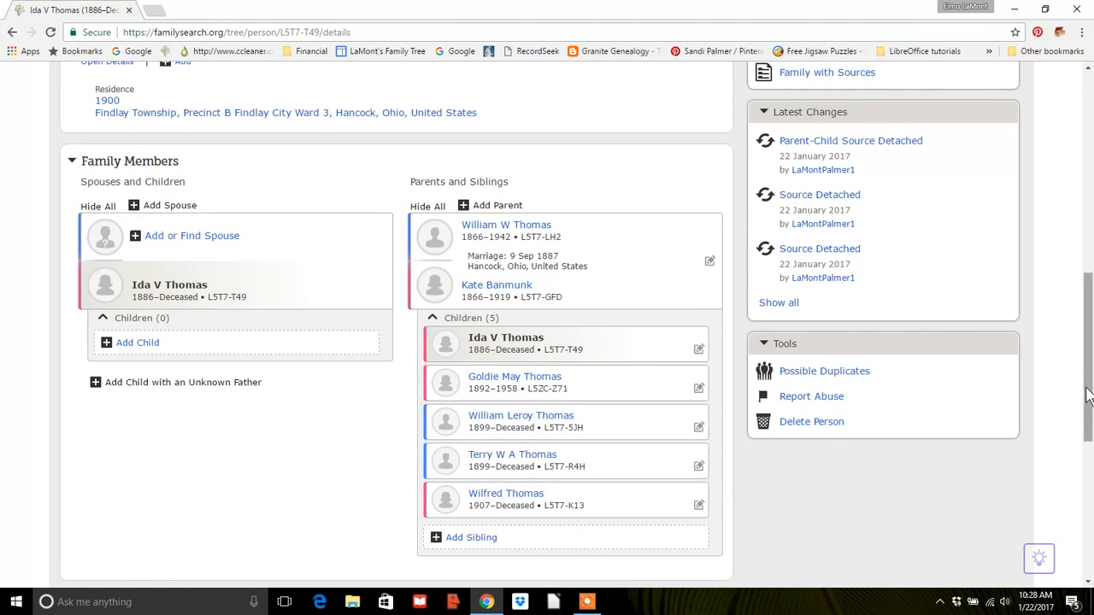
drag(1089, 393, 1063, 213)
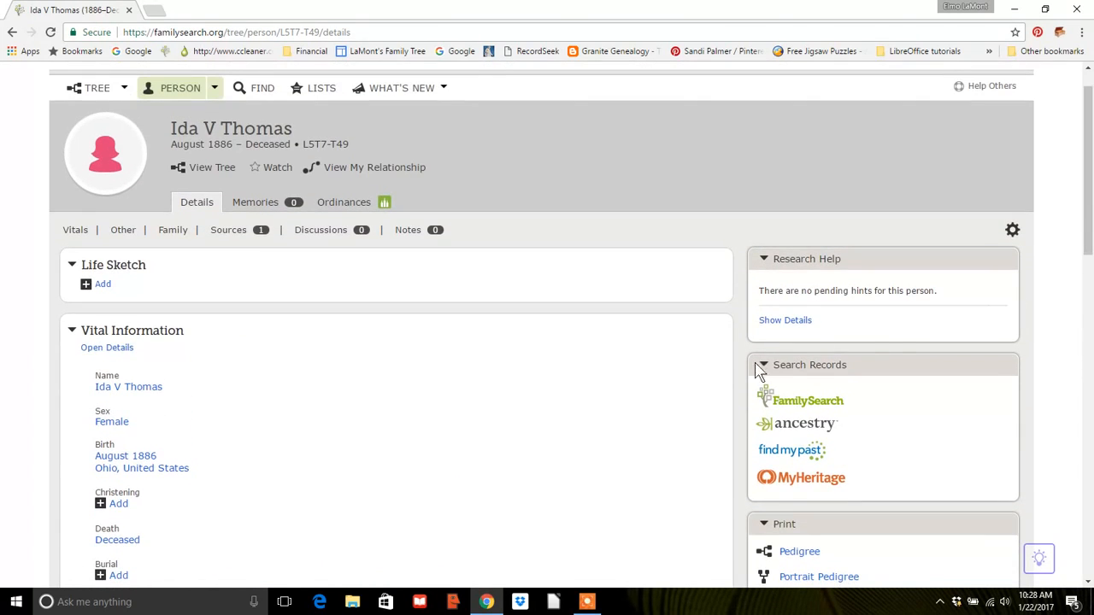
click(791, 406)
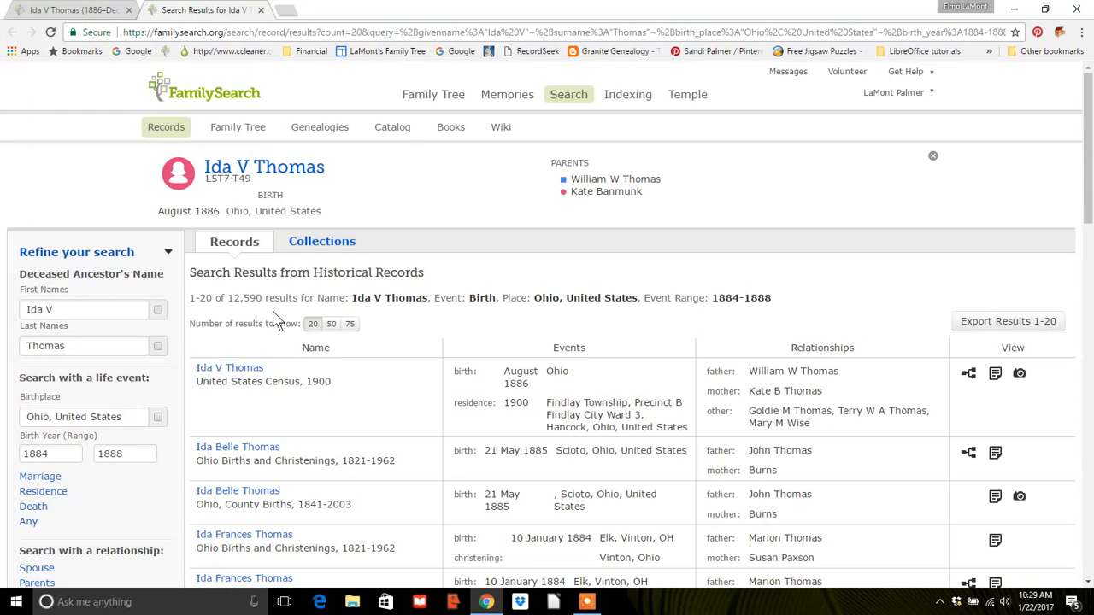
click(331, 248)
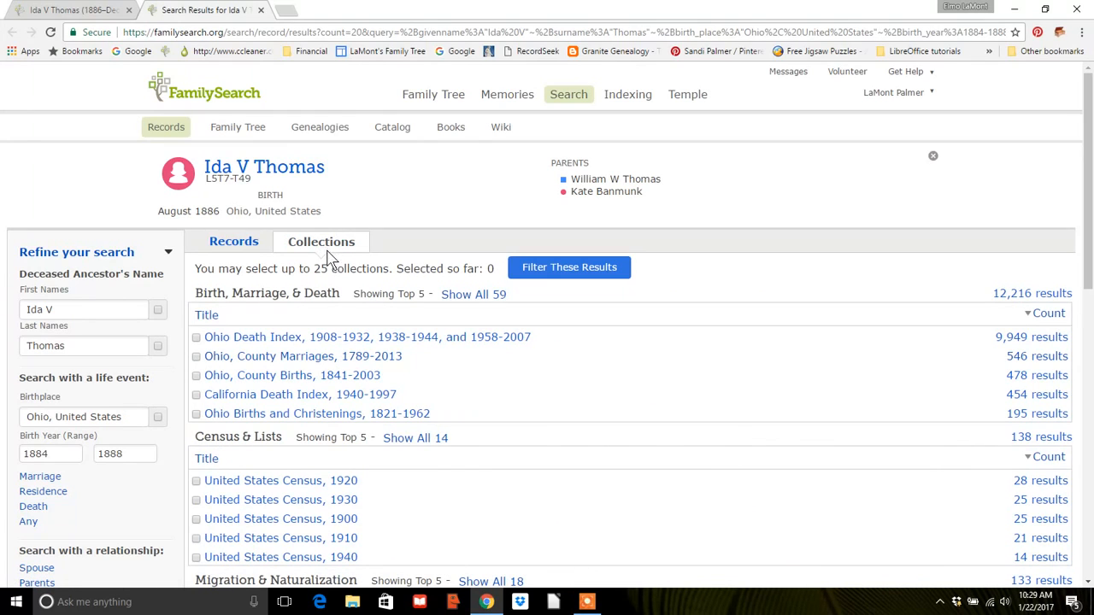
click(306, 362)
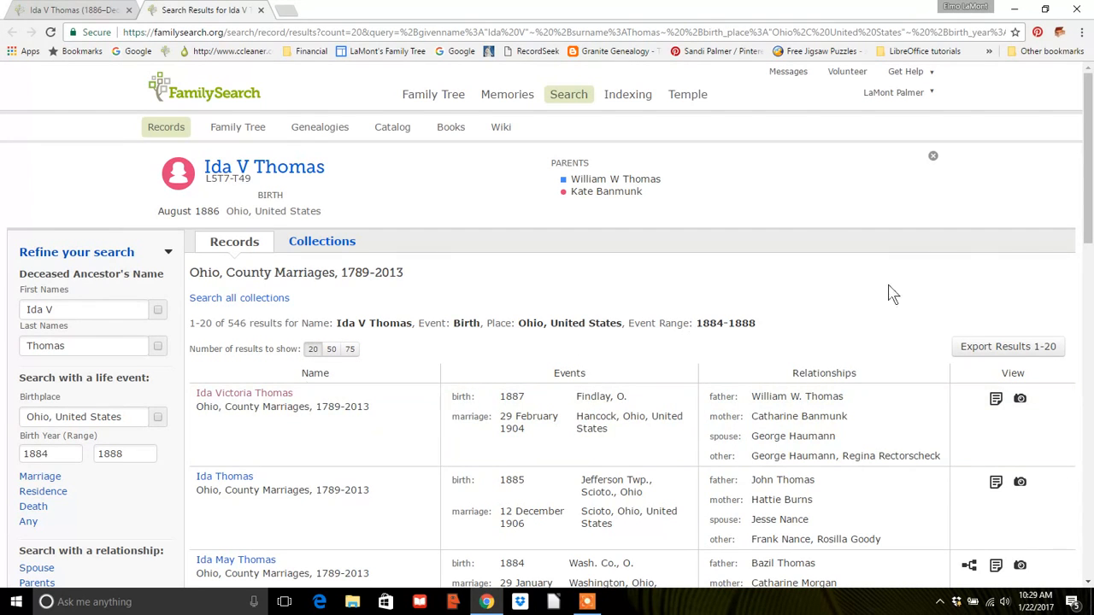
Open the first marriage record in the results, review its details and start attaching it to the family tree
drag(1089, 181, 1091, 235)
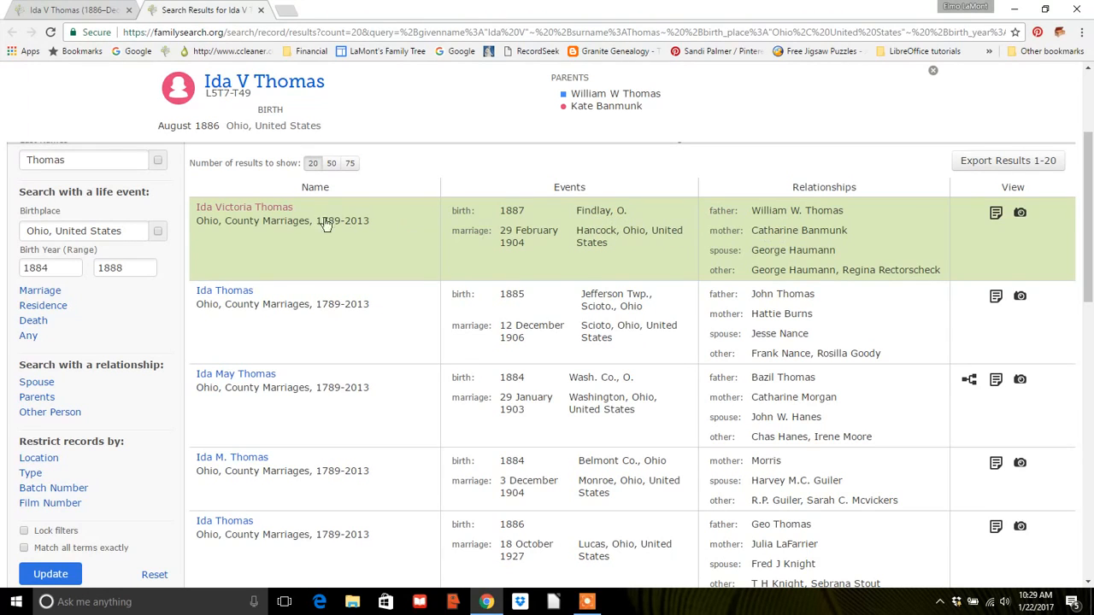
click(246, 207)
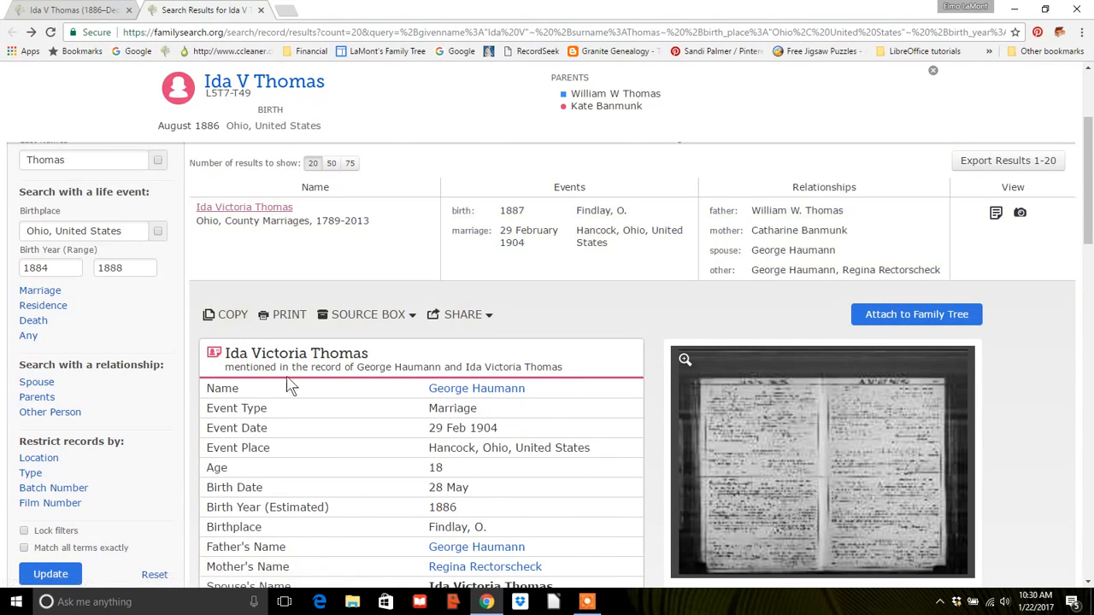
drag(1088, 190, 1088, 230)
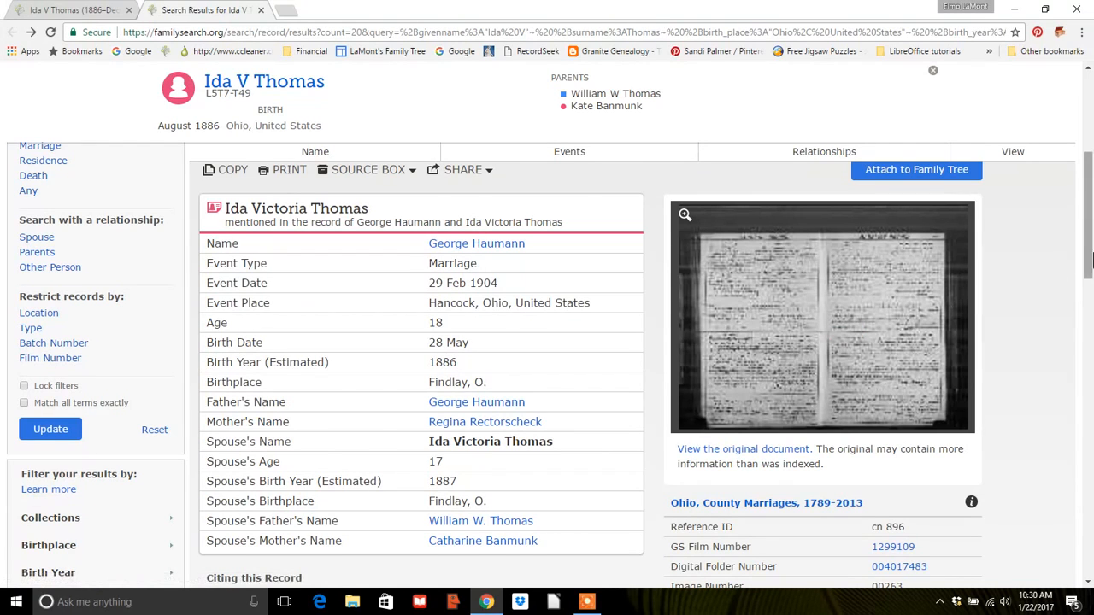
scroll(1089, 260, up, 2)
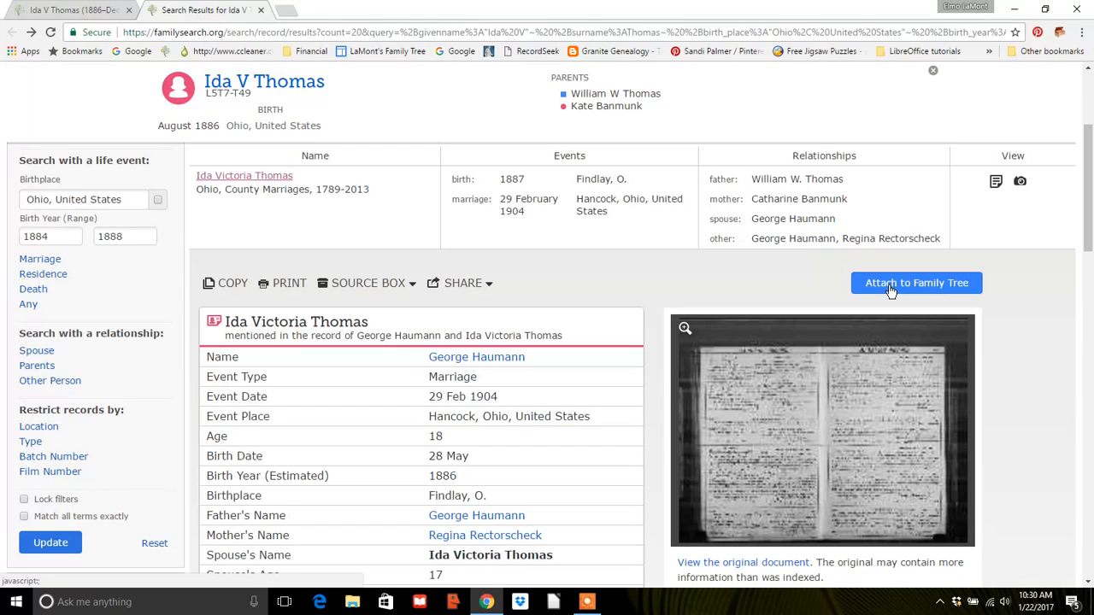
click(889, 287)
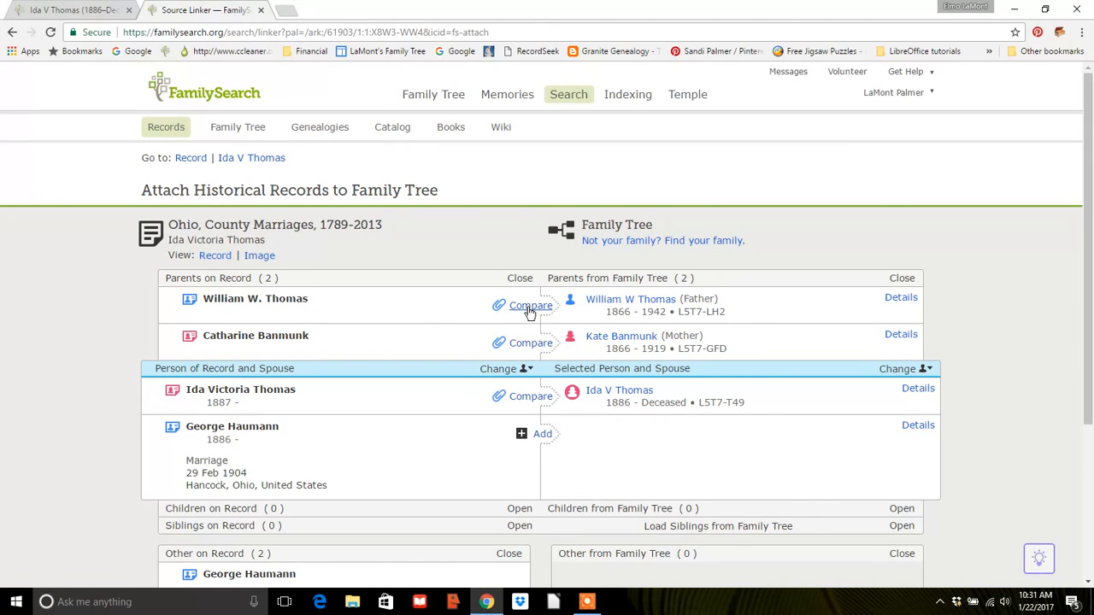
Attach the marriage record to the bride and add it to the Source Box, giving the couple's birth, marriage and parents' details as the reason
click(531, 398)
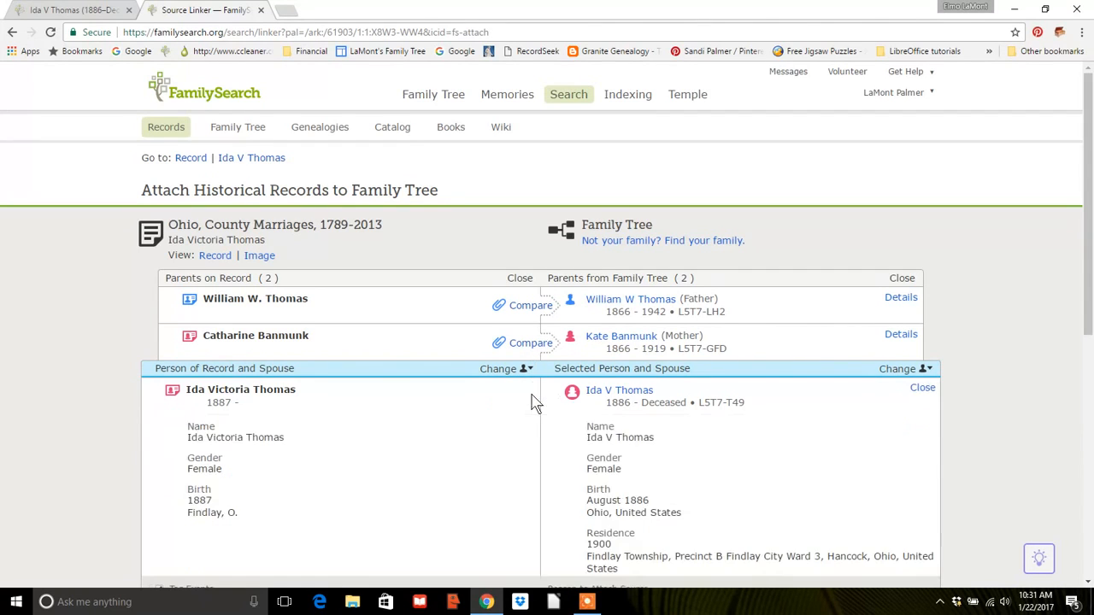
scroll(1088, 265, down, 3)
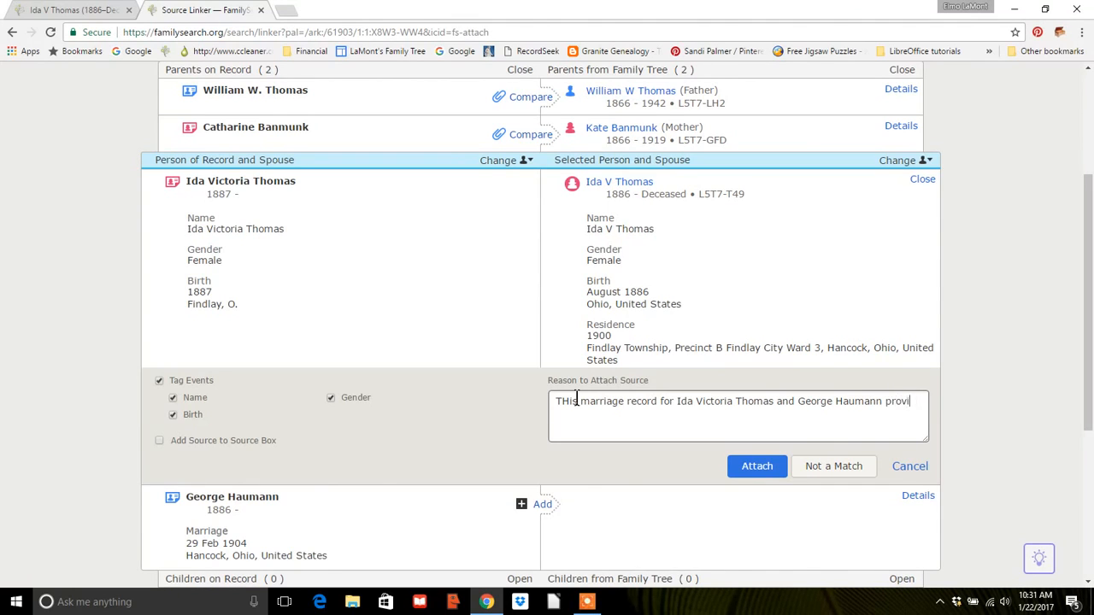
text(s t)
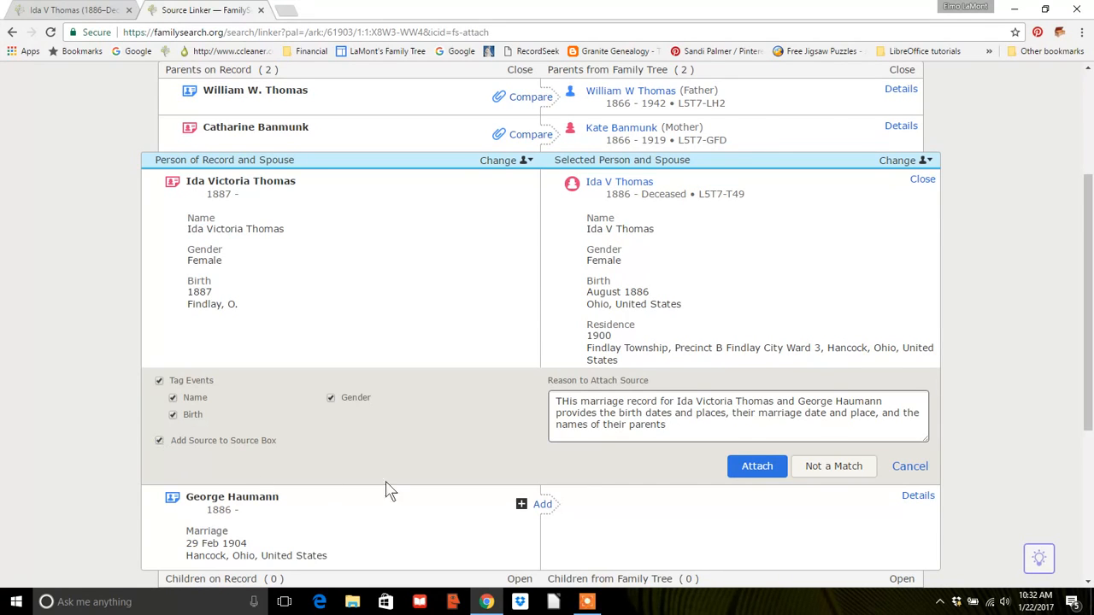
click(758, 466)
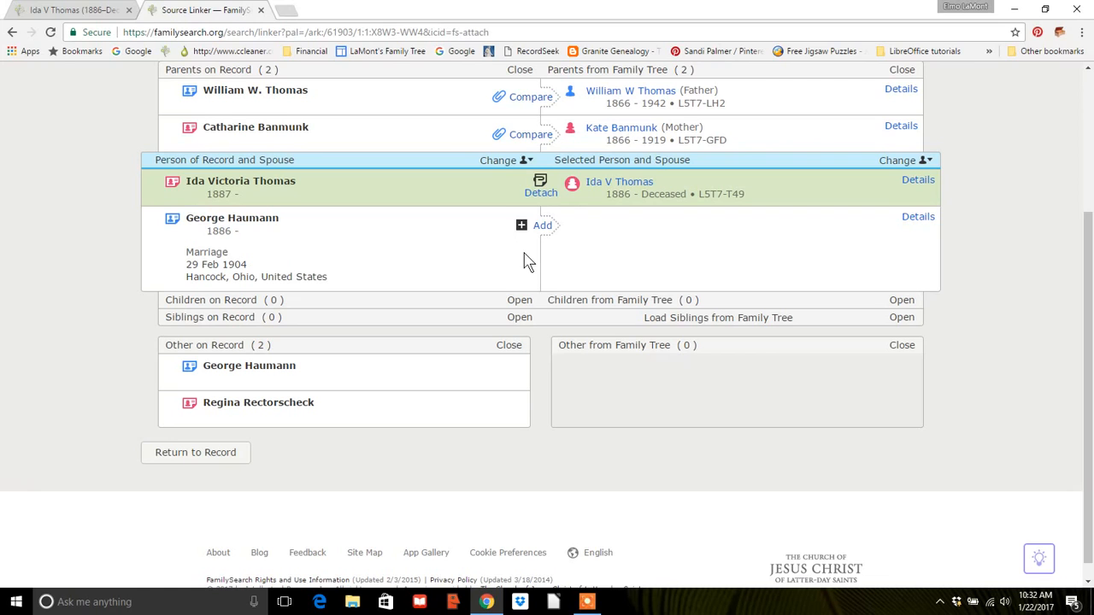
Create the groom as a new deceased person, add the 29 Feb 1904 Hancock, Ohio marriage event, and attach the source to him
click(541, 229)
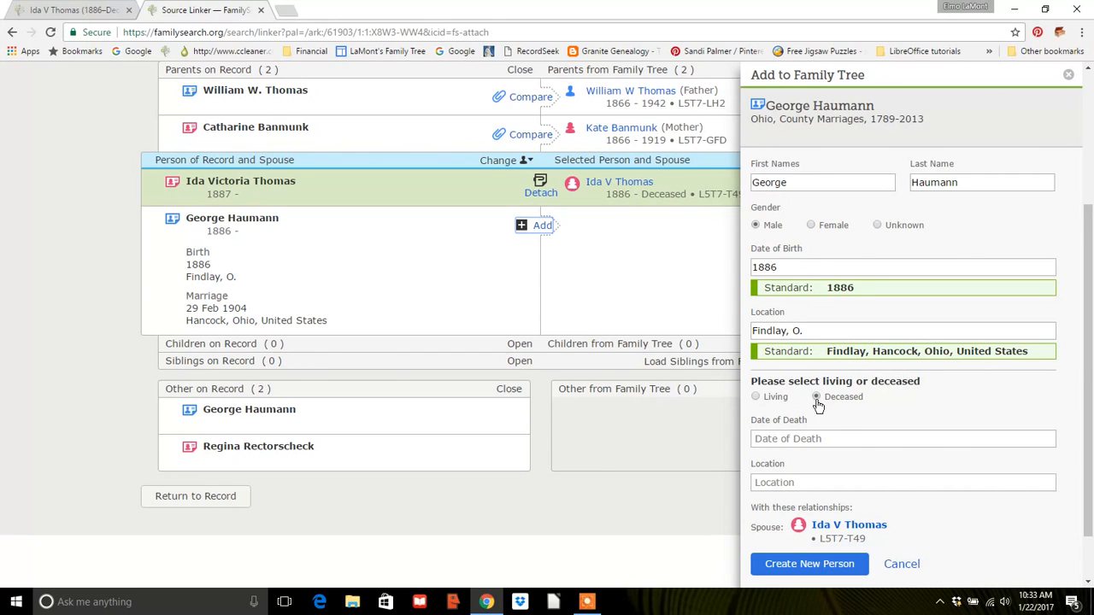
click(810, 567)
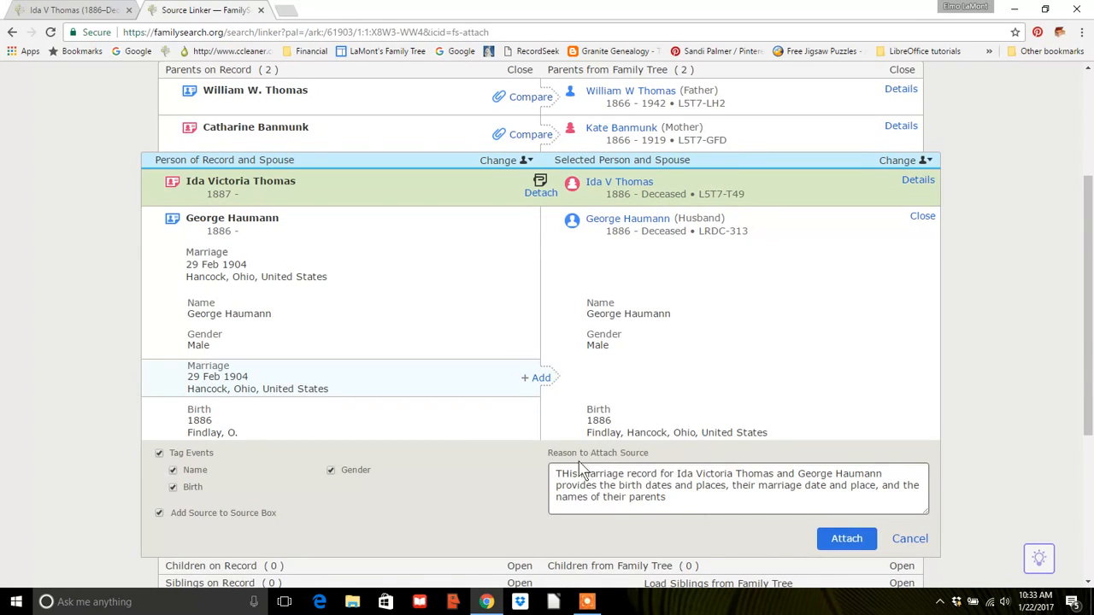
click(536, 378)
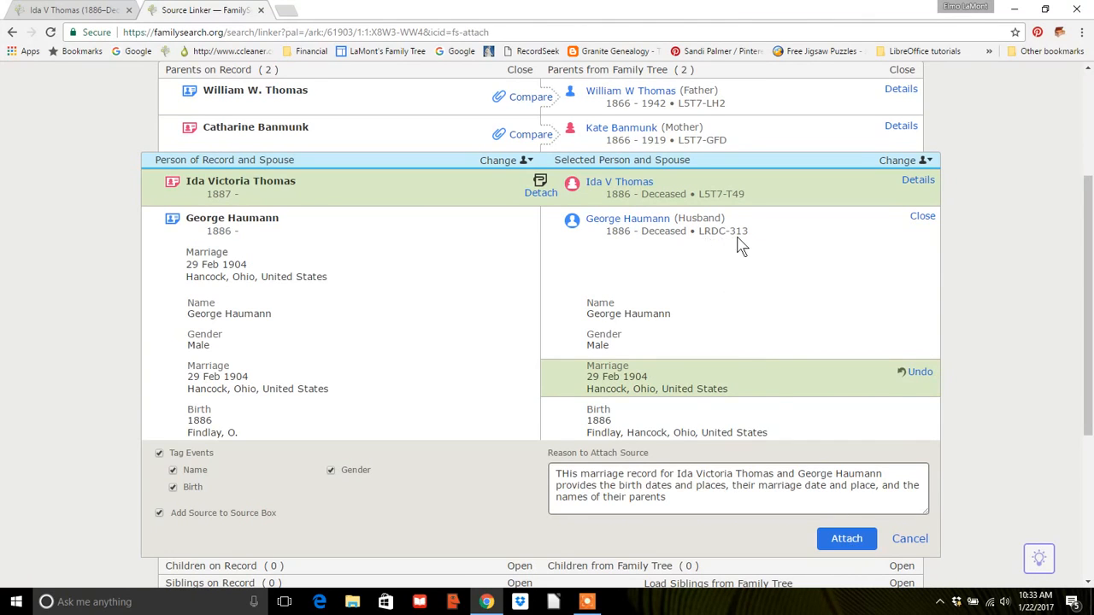
click(847, 539)
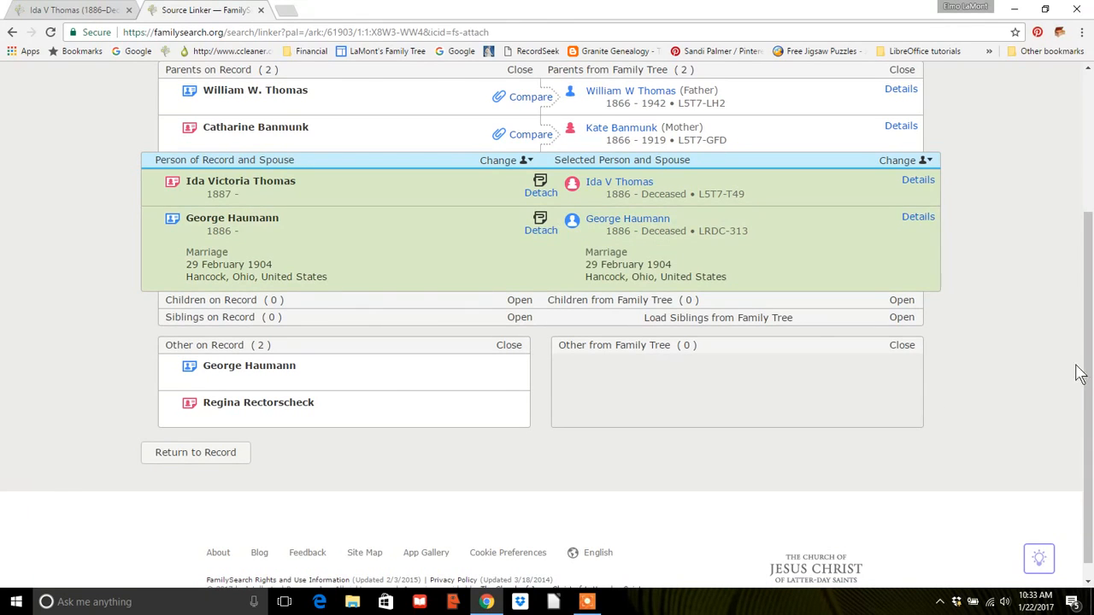
Attach the marriage record to the bride's mother without adding the source to the Source Box
drag(1087, 392, 1088, 286)
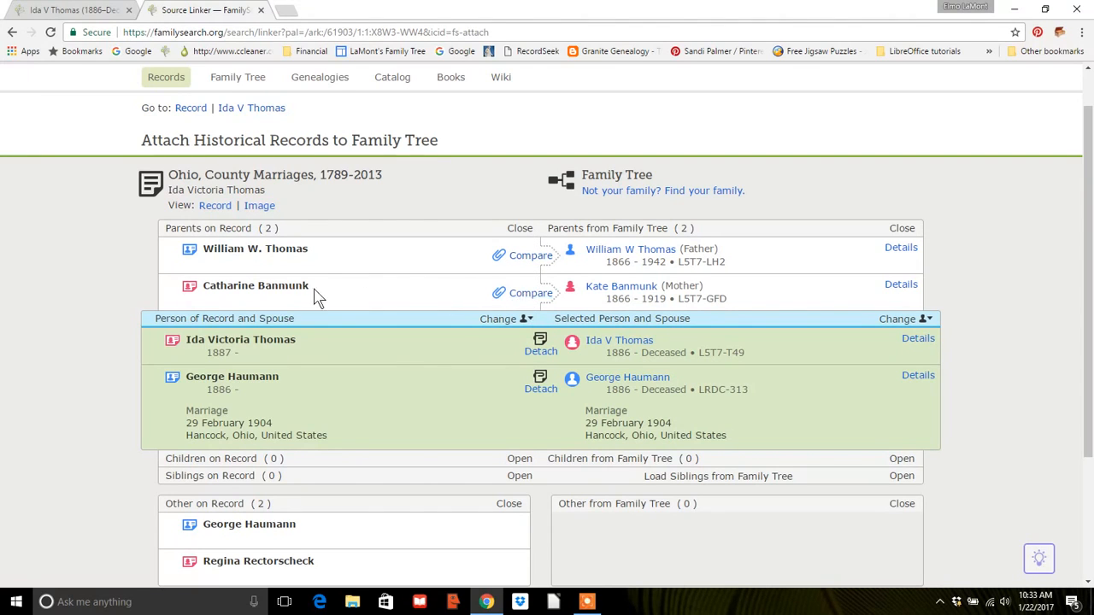
click(521, 295)
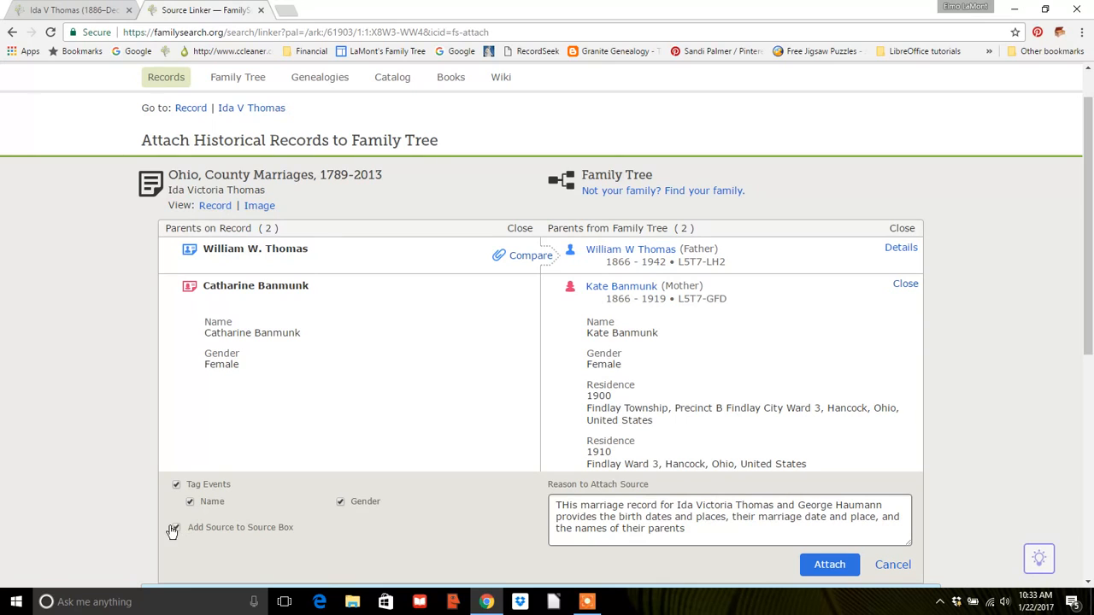
click(175, 530)
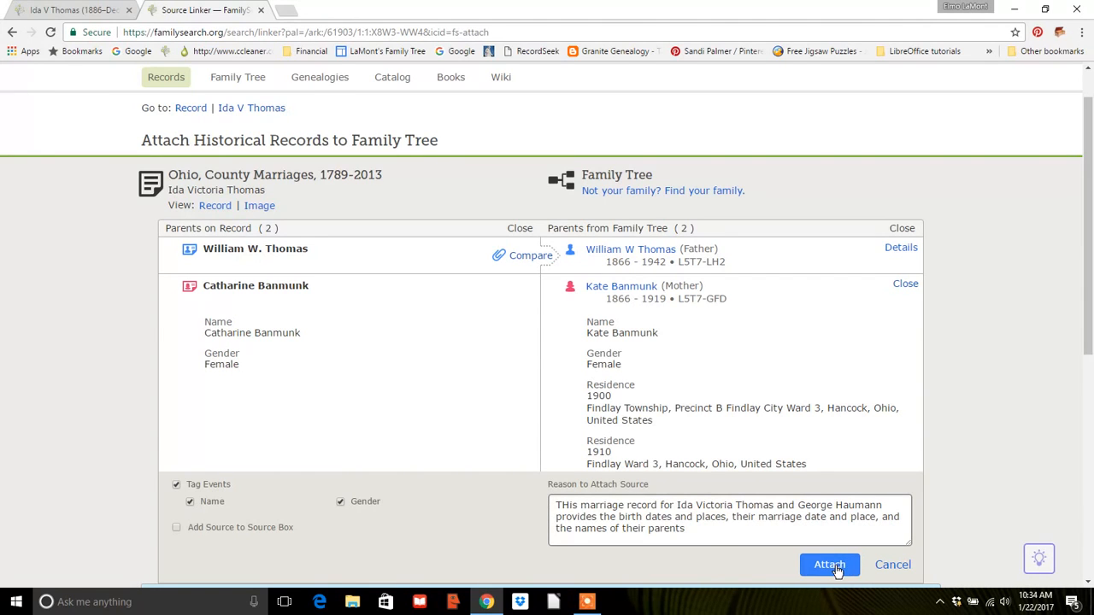
click(836, 568)
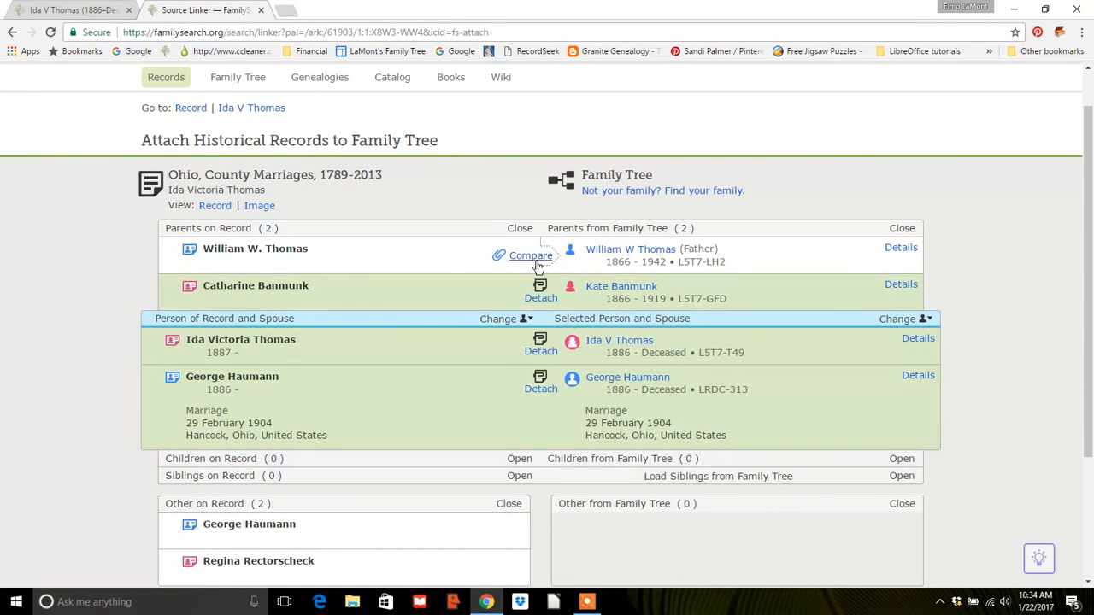
Attach the marriage record to the bride's father, keeping the name and gender tags and the existing reason
click(531, 256)
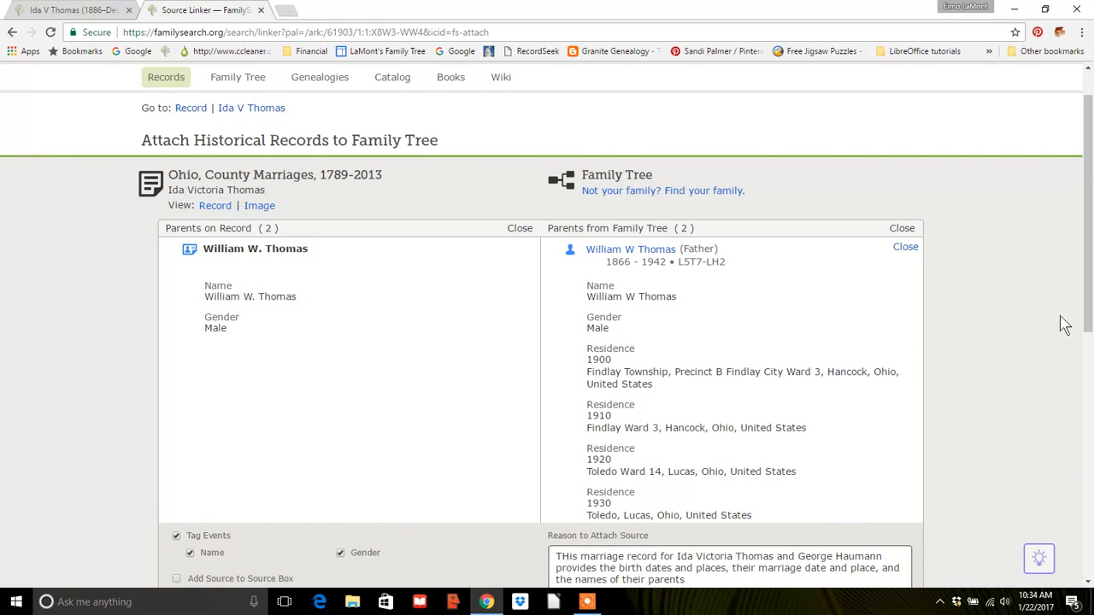
drag(1089, 312, 1078, 415)
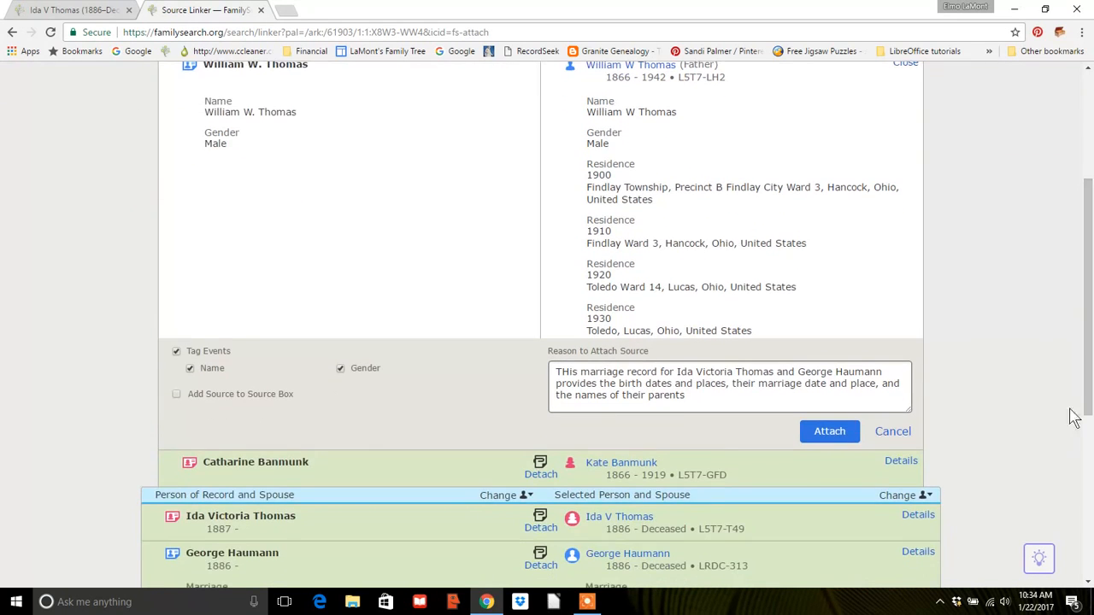
click(829, 432)
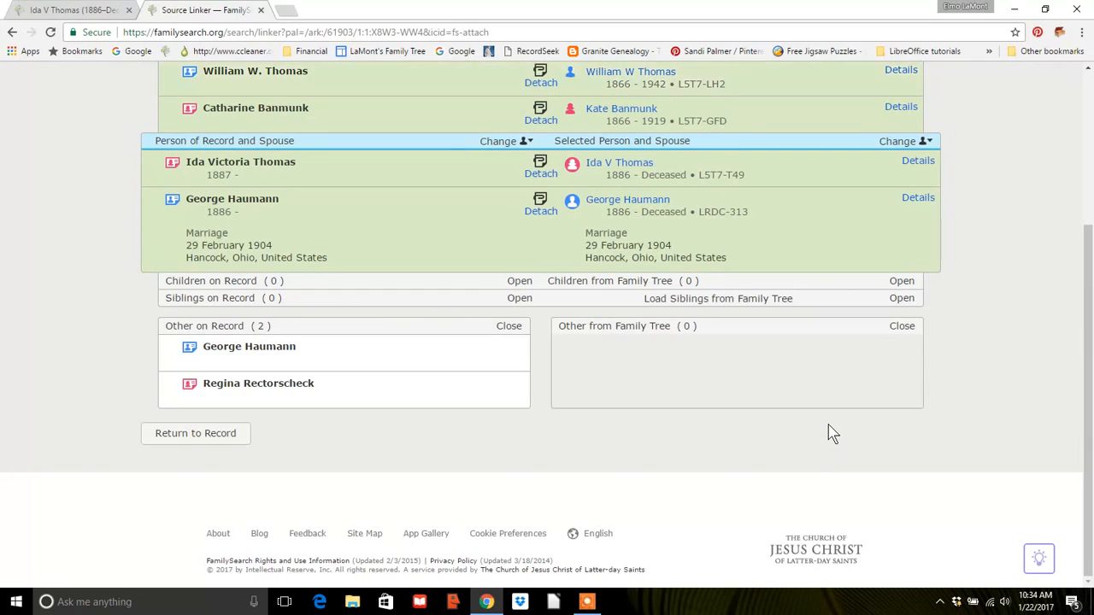
Change the focus person in the family tree to the husband
drag(1089, 359, 1082, 288)
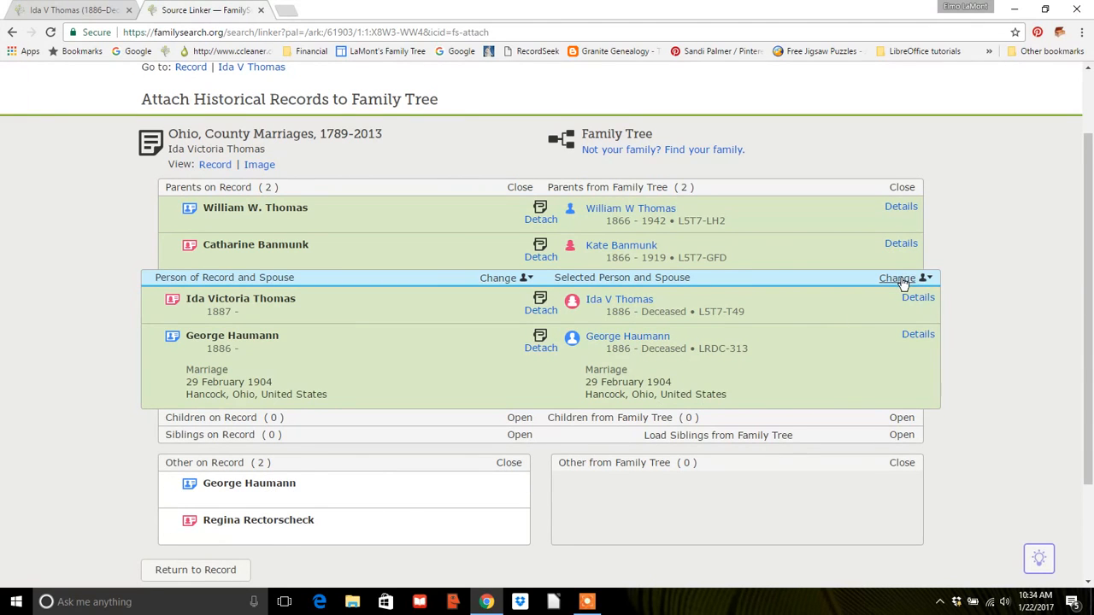
click(900, 279)
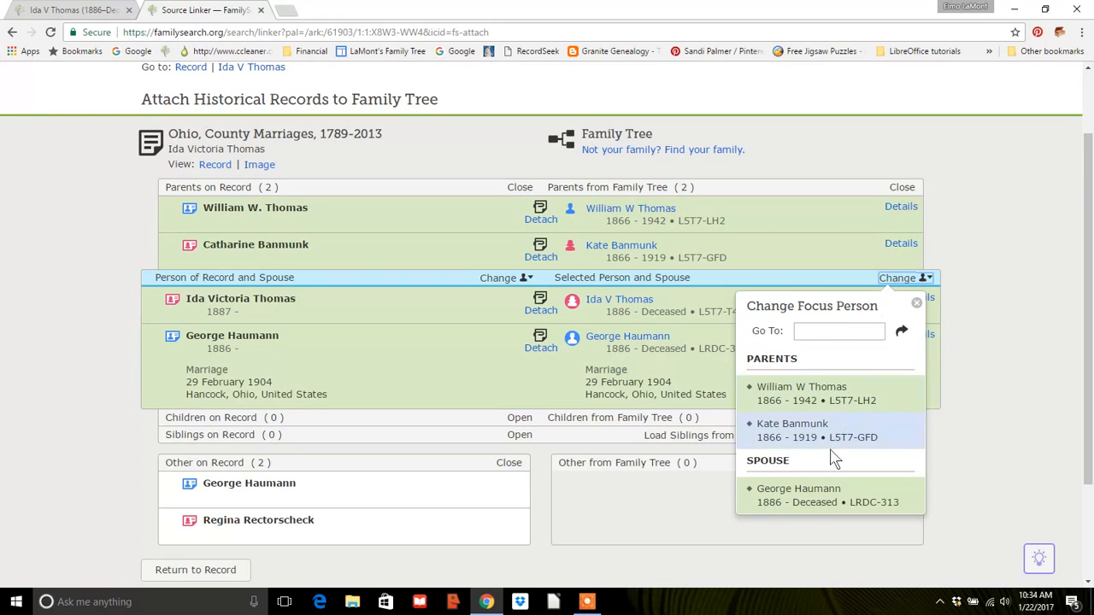
click(813, 498)
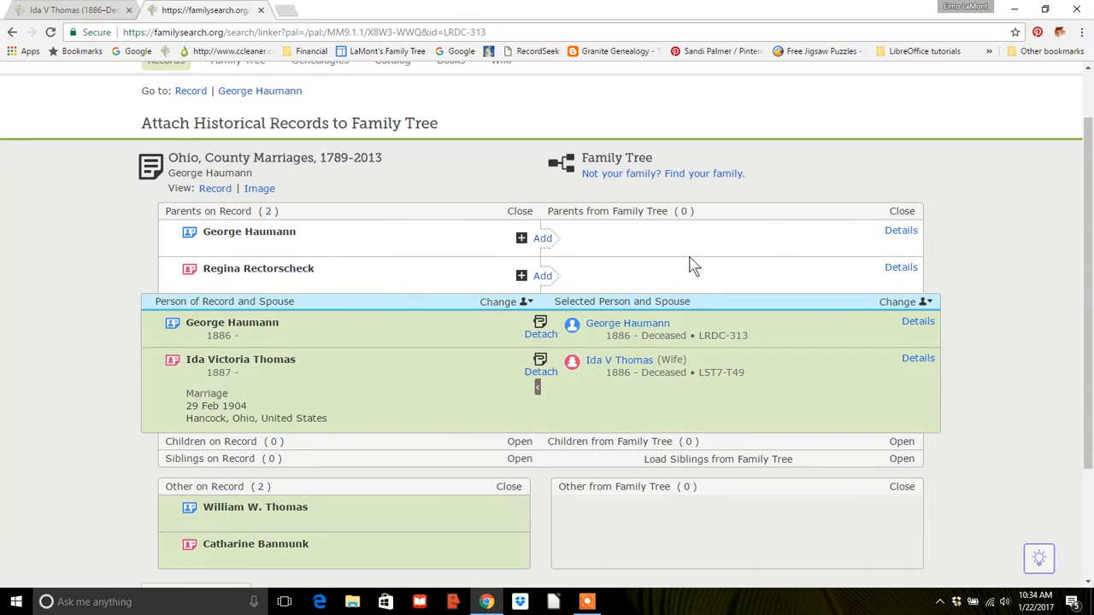
Create the husband's father as a new deceased person in the family tree and attach the marriage record to him
click(542, 239)
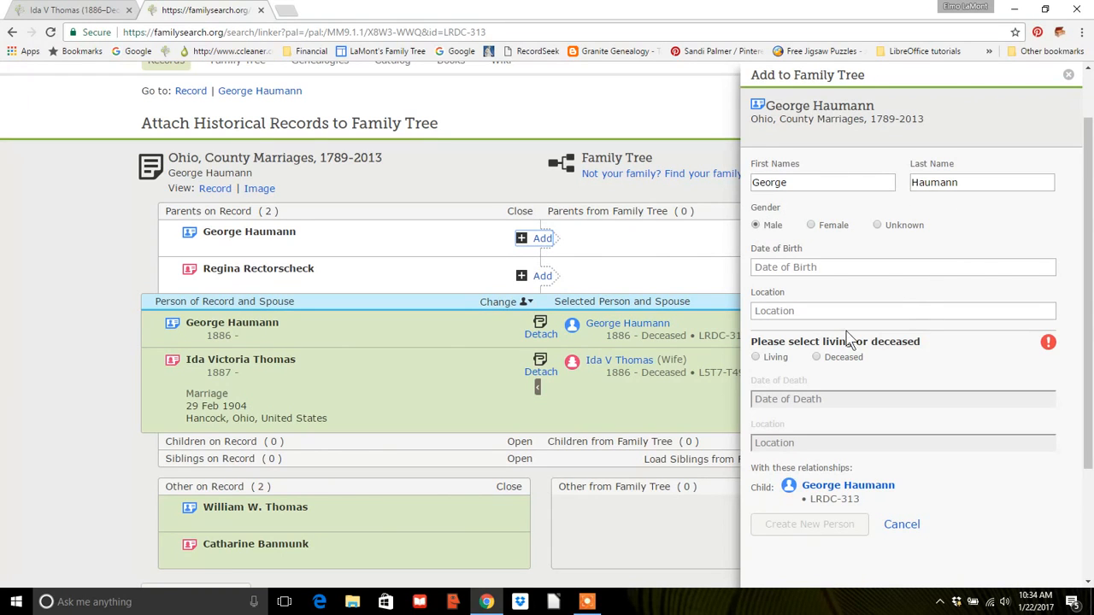
click(817, 357)
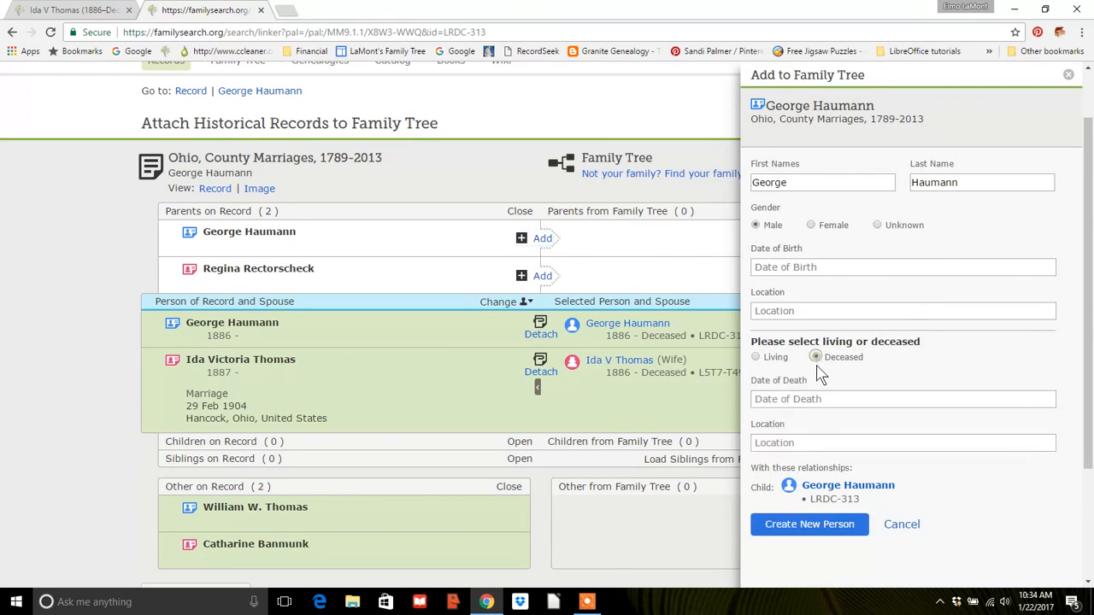
click(817, 524)
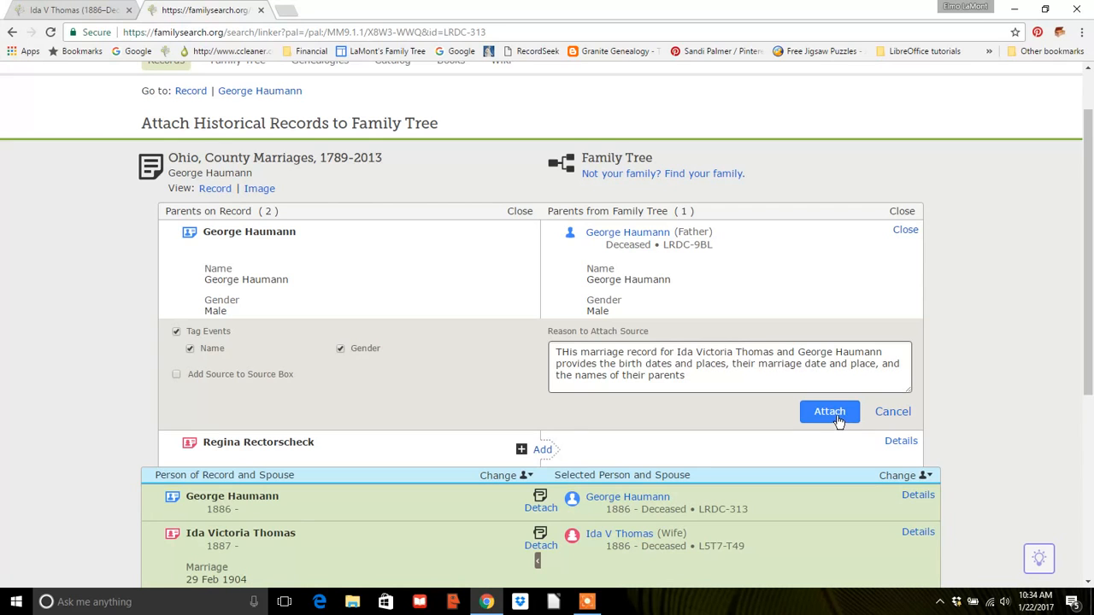
click(837, 419)
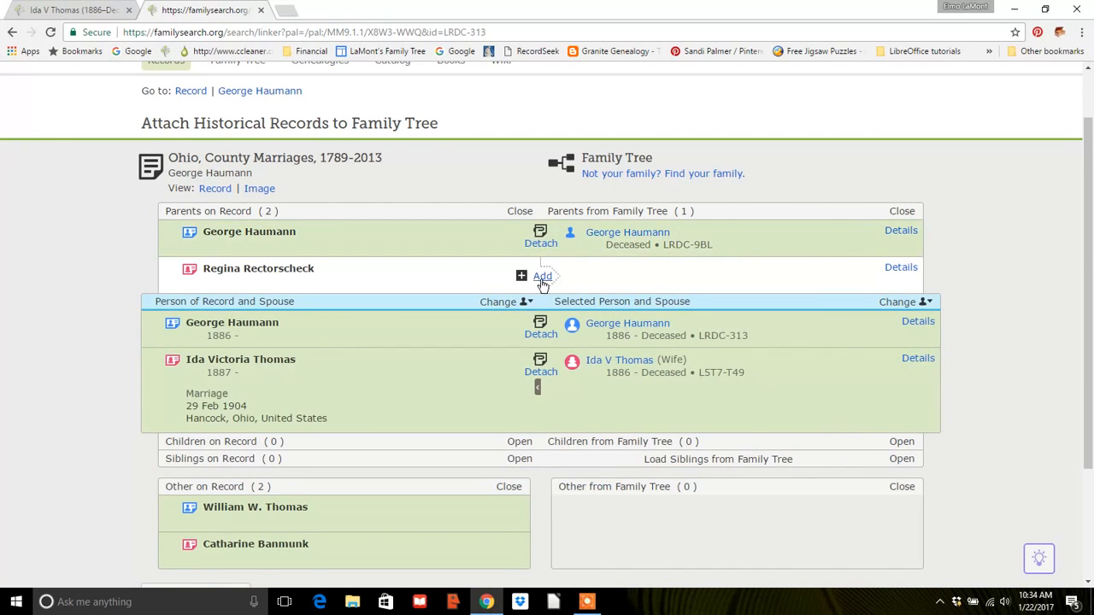
Create the husband's mother as a new deceased person in the family tree and attach the marriage record to her with the existing reason
click(543, 277)
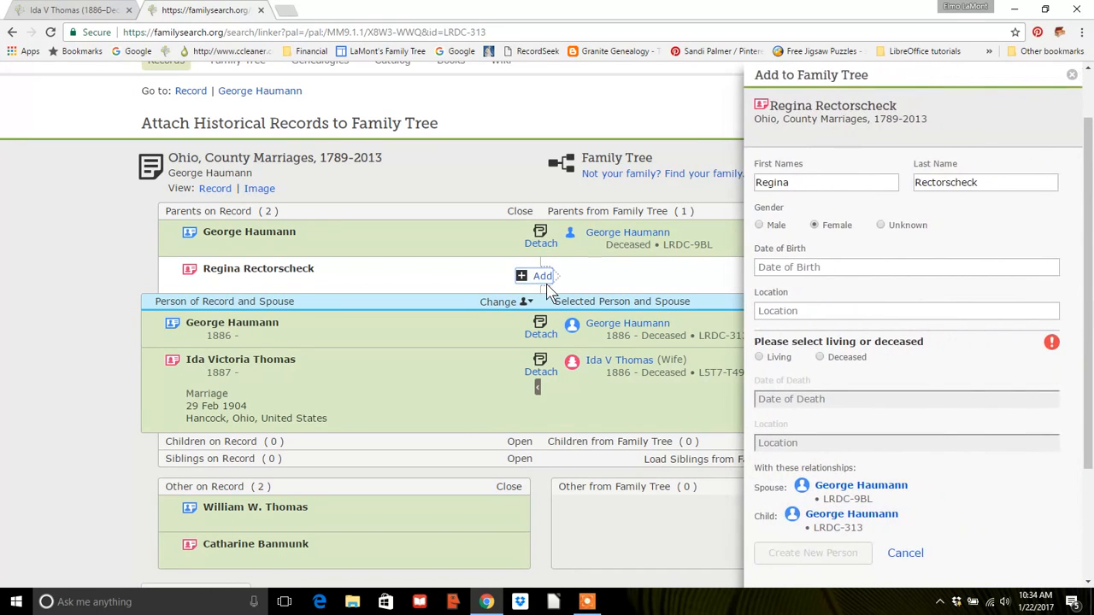
click(816, 358)
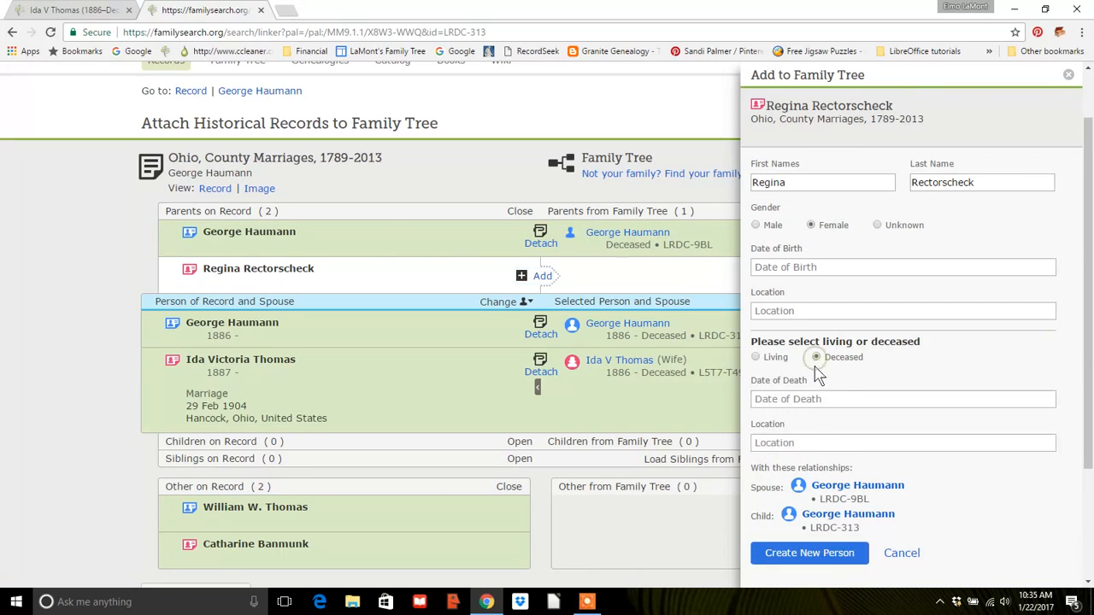
click(809, 554)
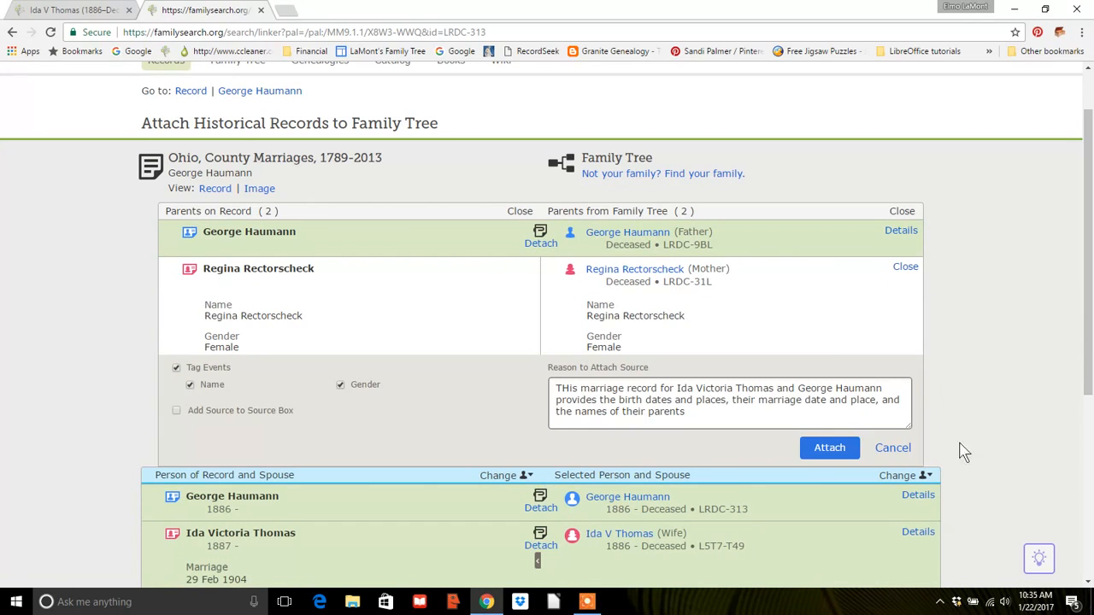
click(833, 447)
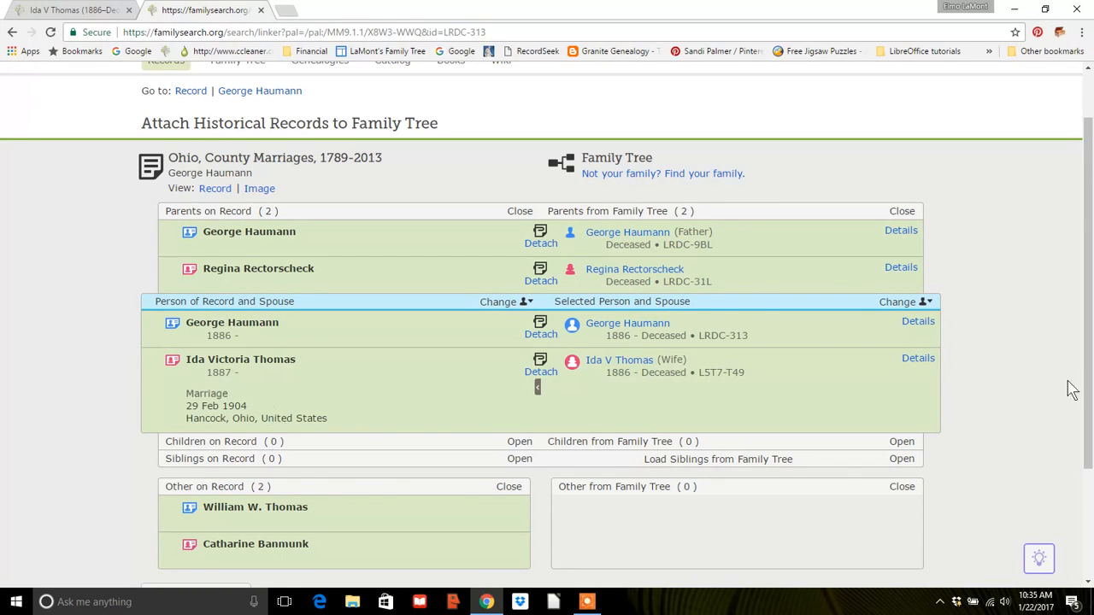
Return to the marriage record, open the wife's person page and check her family members and sources
drag(1088, 313, 1086, 438)
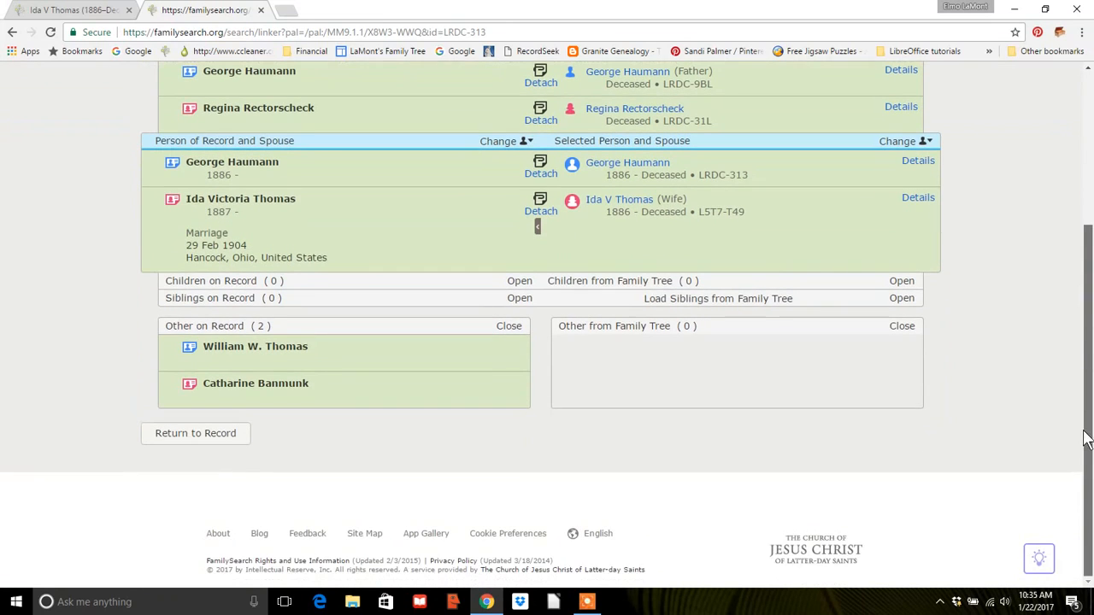
click(195, 440)
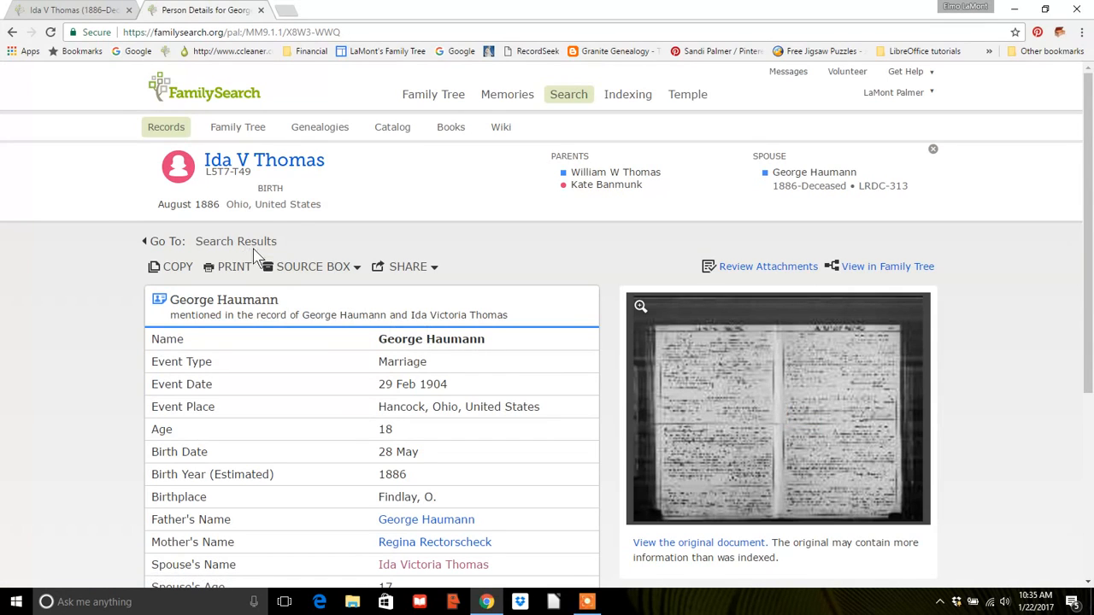
click(271, 164)
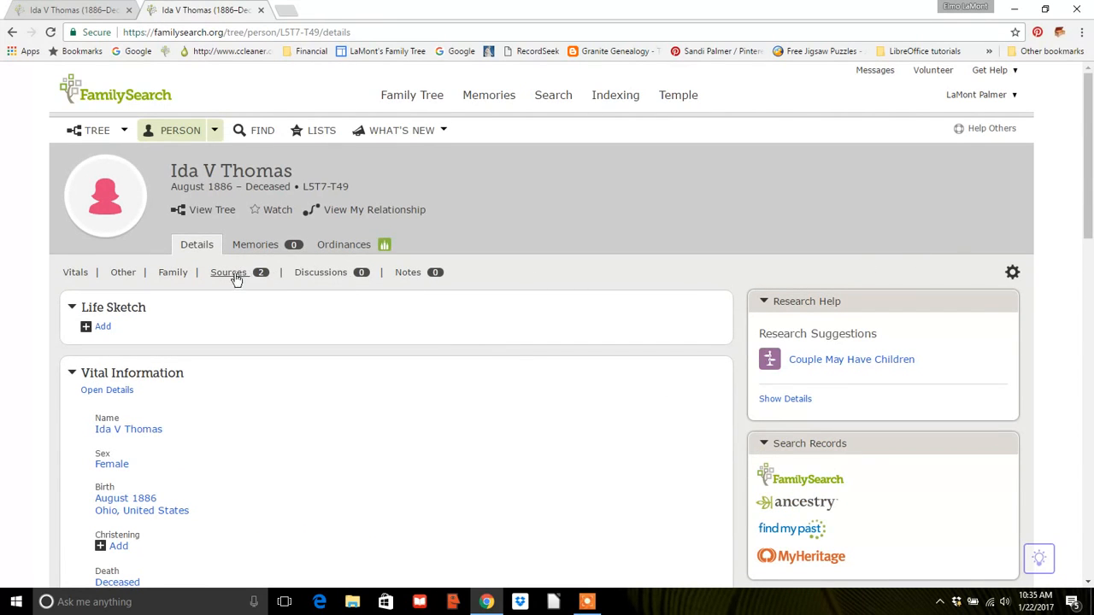
drag(1089, 172, 1092, 359)
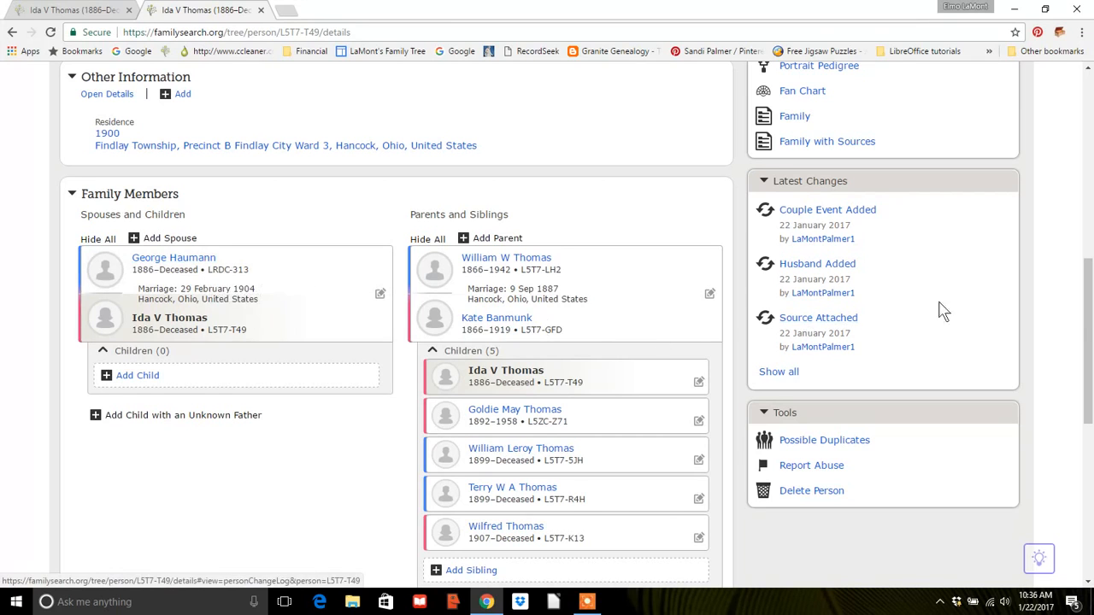
drag(1084, 327, 1084, 397)
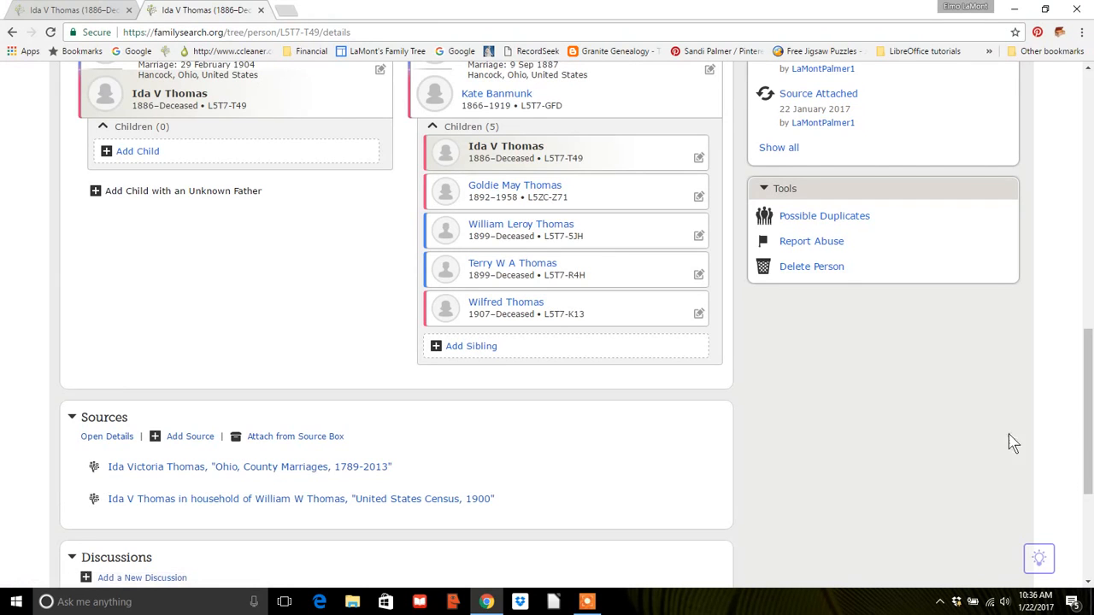
scroll(1090, 462, up, 3)
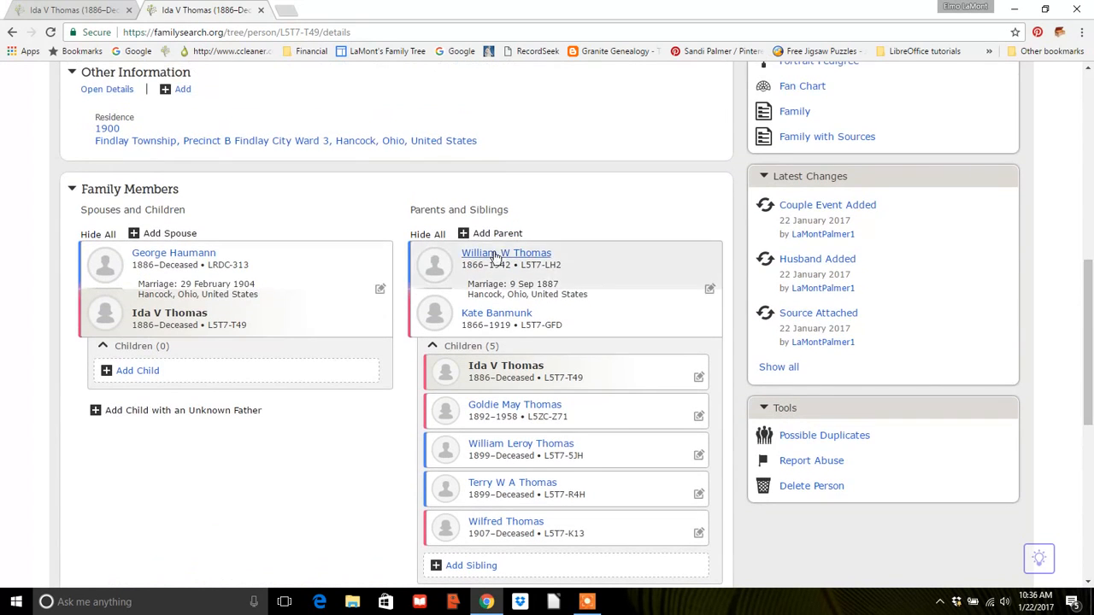
Open the husband's person page from the wife's family members and check his spouse, parents and sources
click(187, 256)
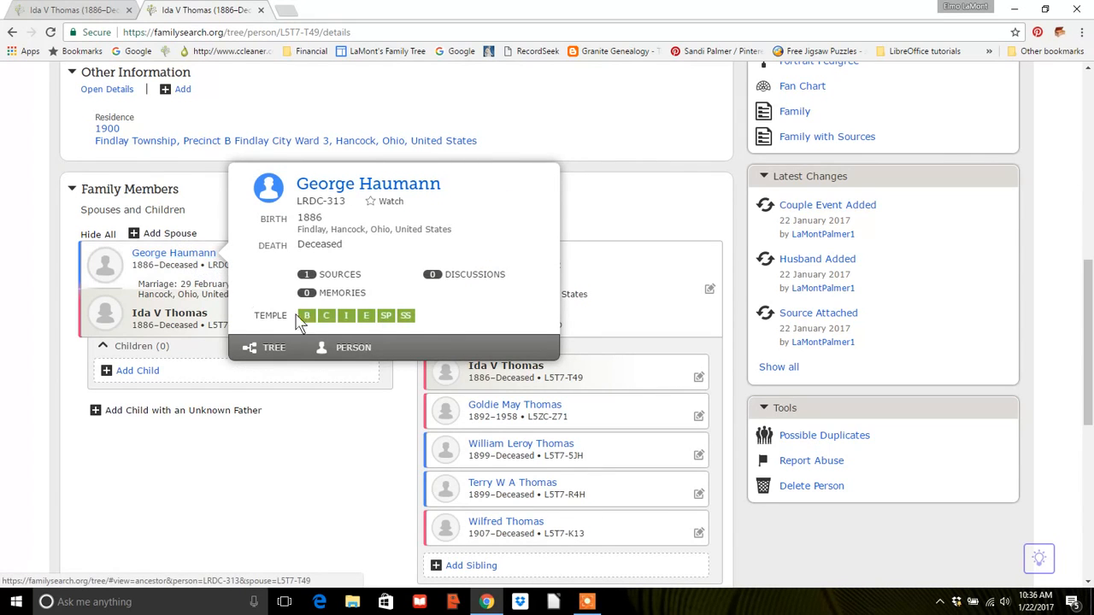
click(353, 349)
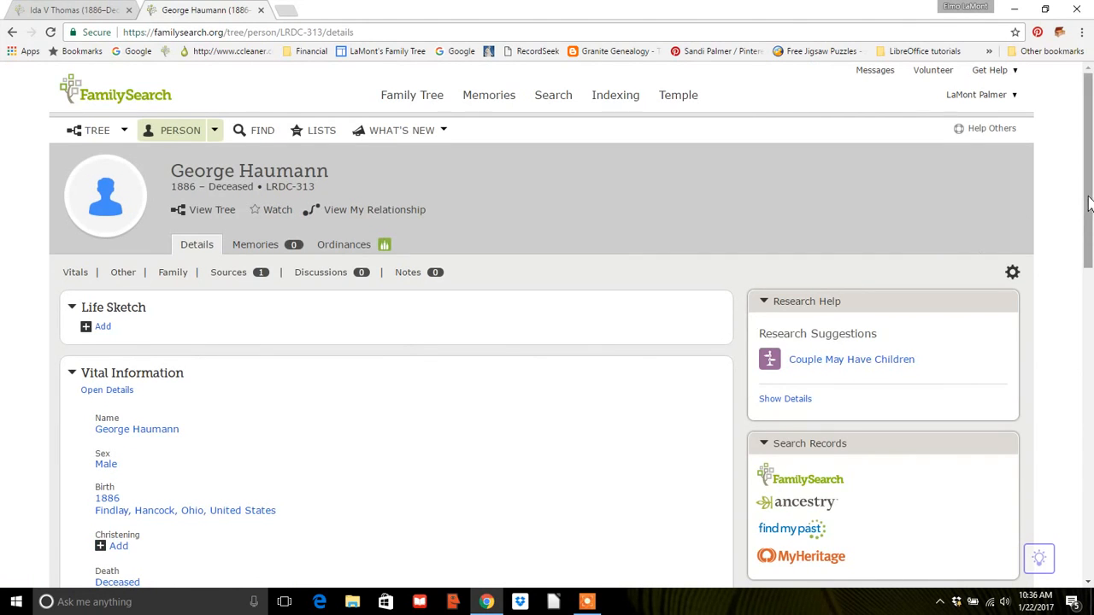
drag(1089, 201, 1090, 385)
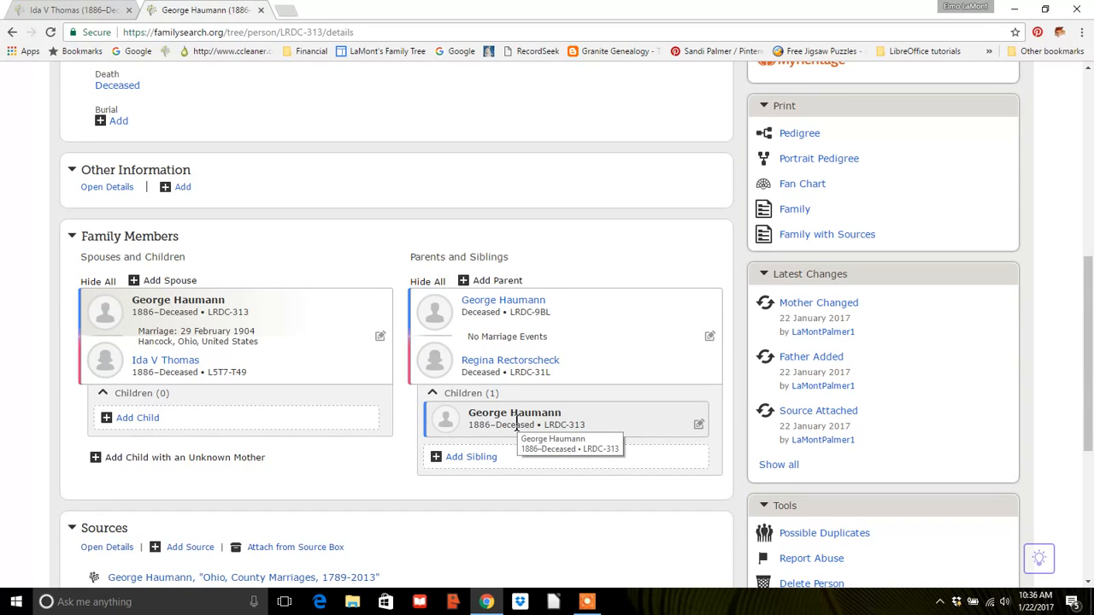
drag(1089, 385, 1081, 197)
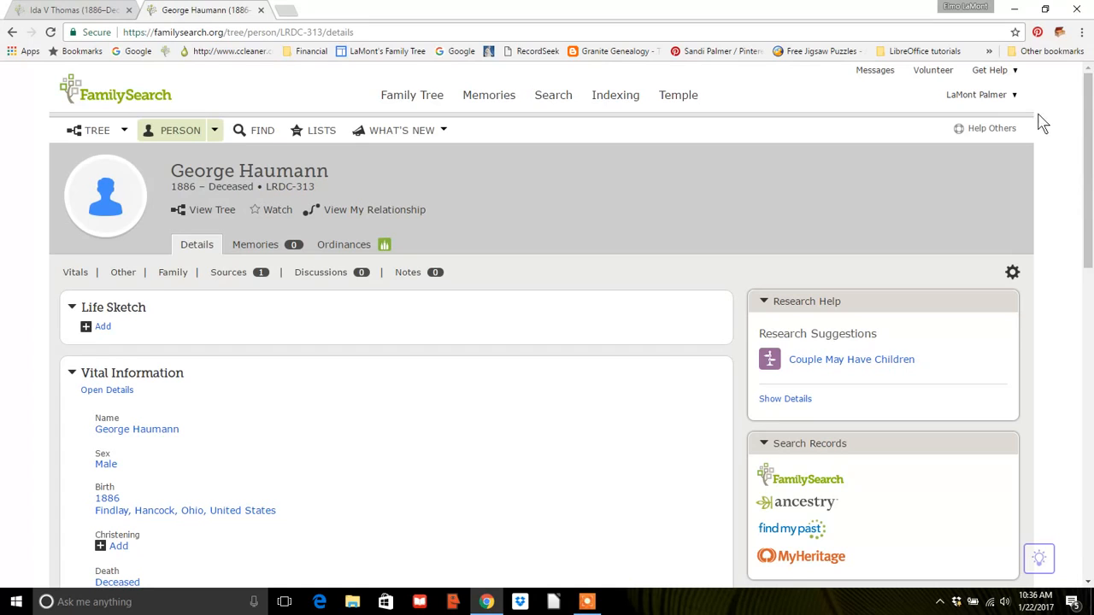
Look through the sources saved in the Source Box, then return to the wife's person page
click(1015, 97)
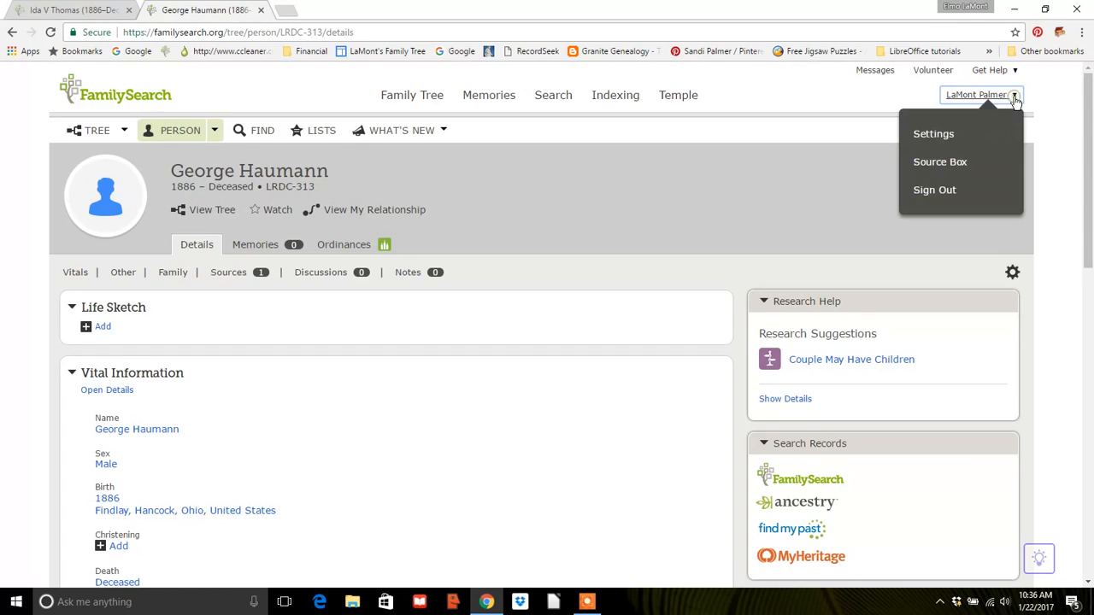
click(931, 164)
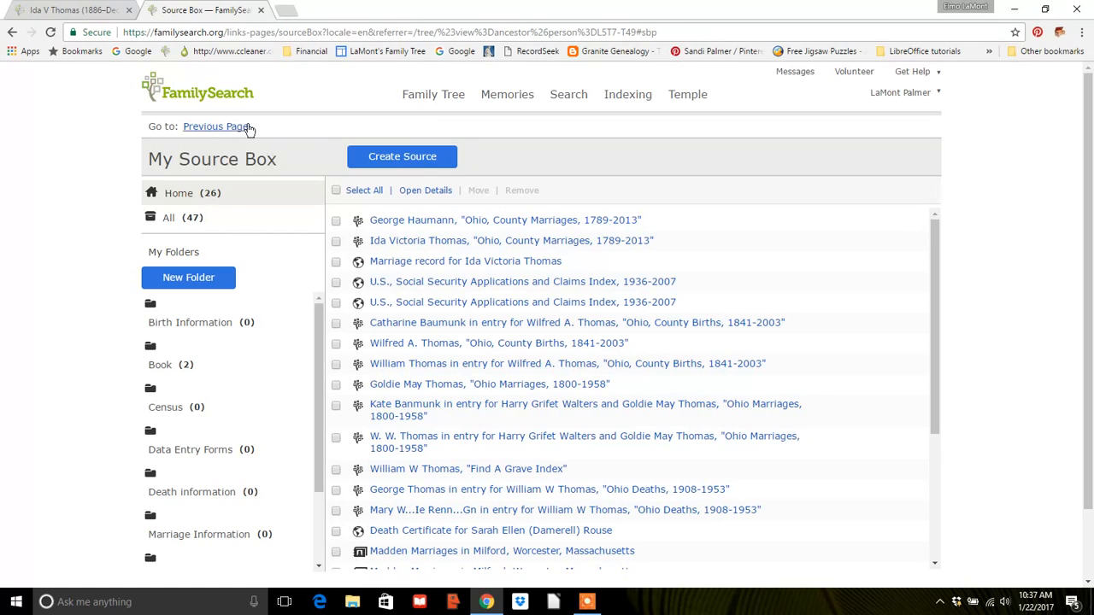
click(228, 126)
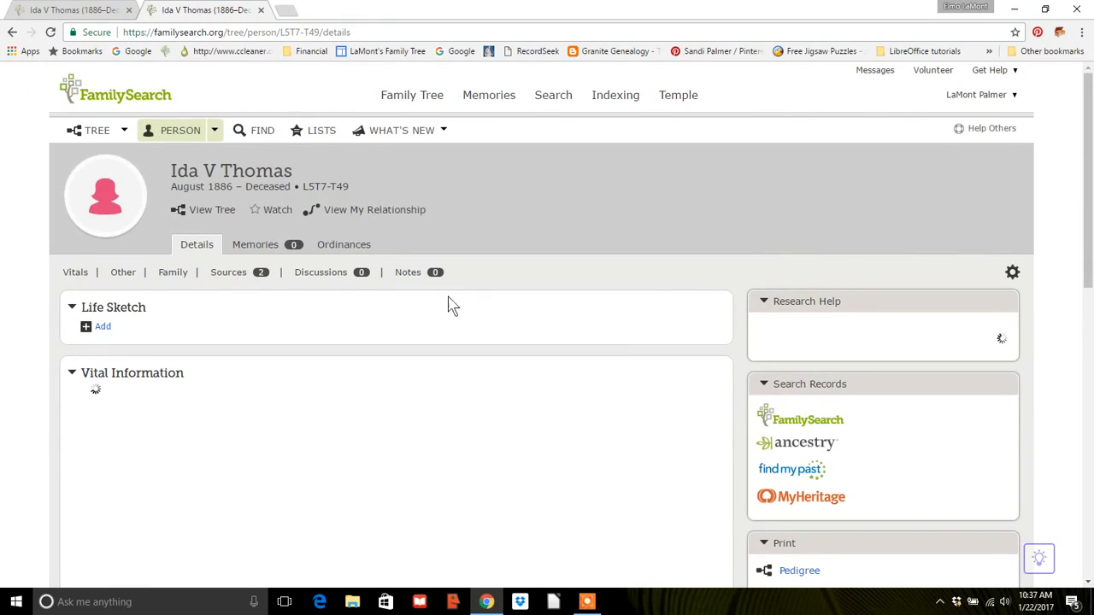
Attach the husband's "Ohio, County Marriages, 1789-2013" source to the couple relationship from the Source Box, with reason "This record contains their marriage date and place."
click(173, 274)
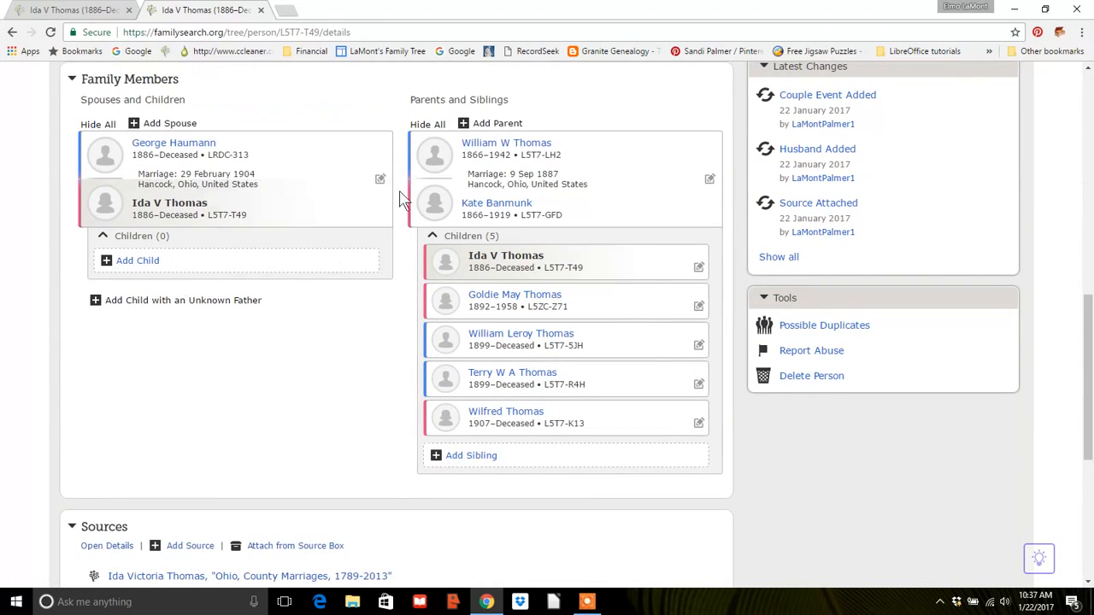
click(380, 182)
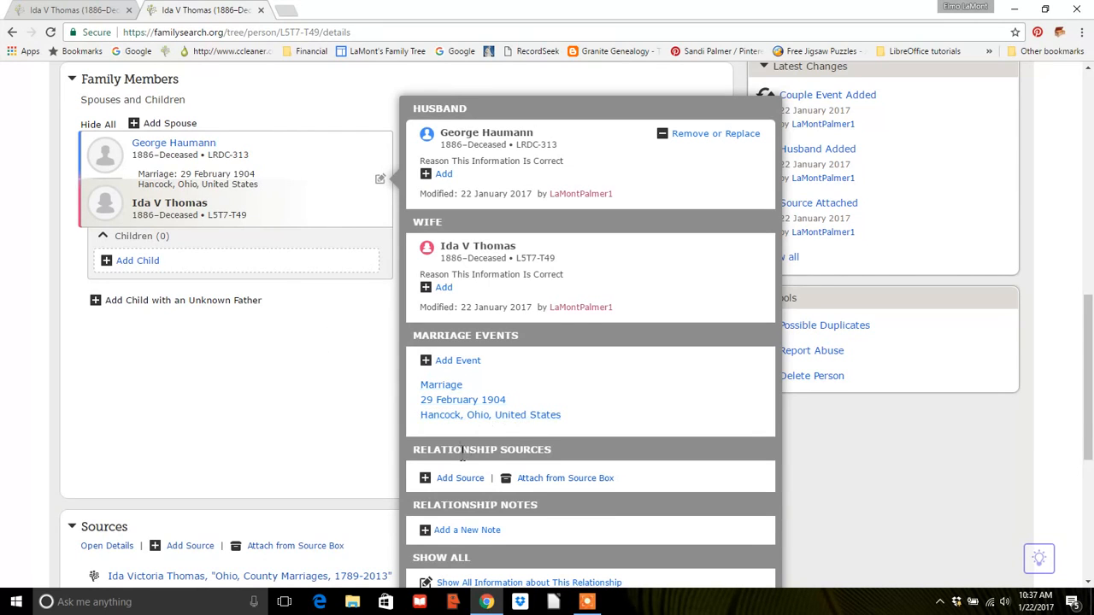
click(569, 480)
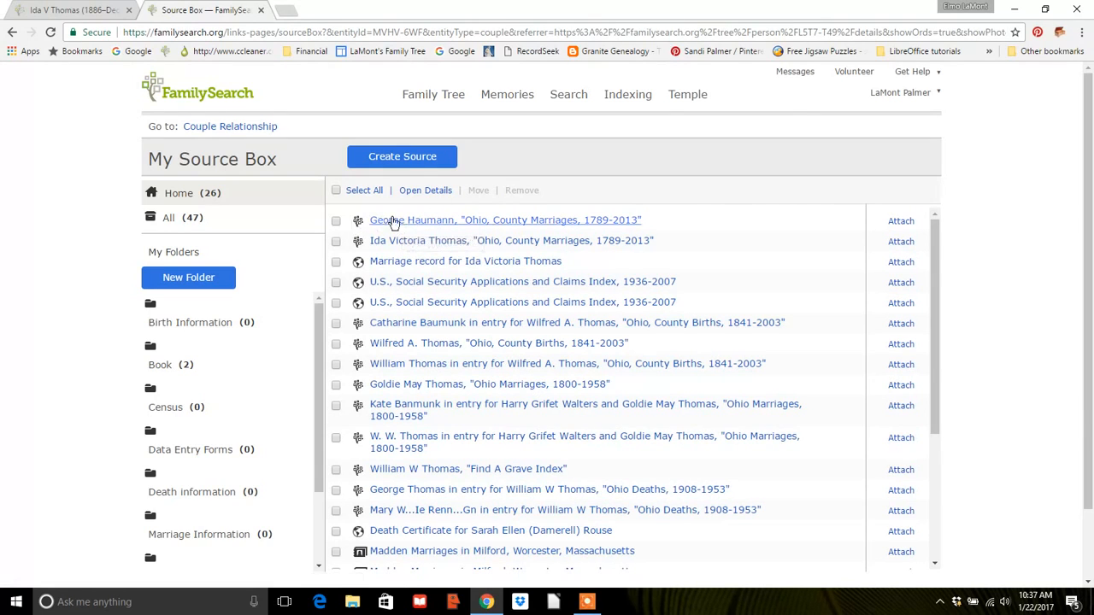
click(892, 221)
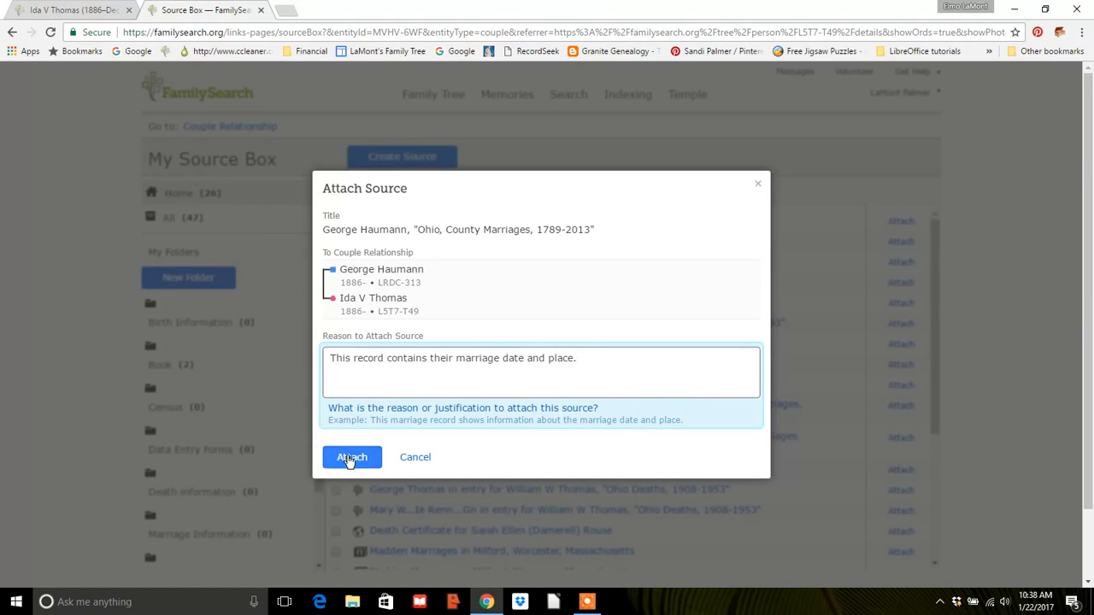
click(346, 458)
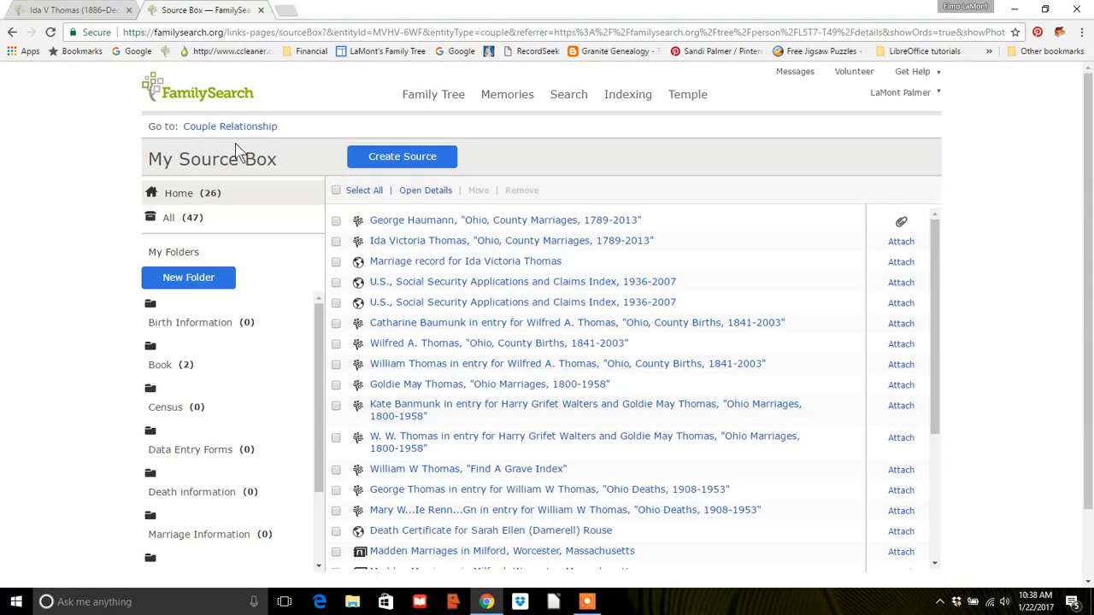
click(224, 127)
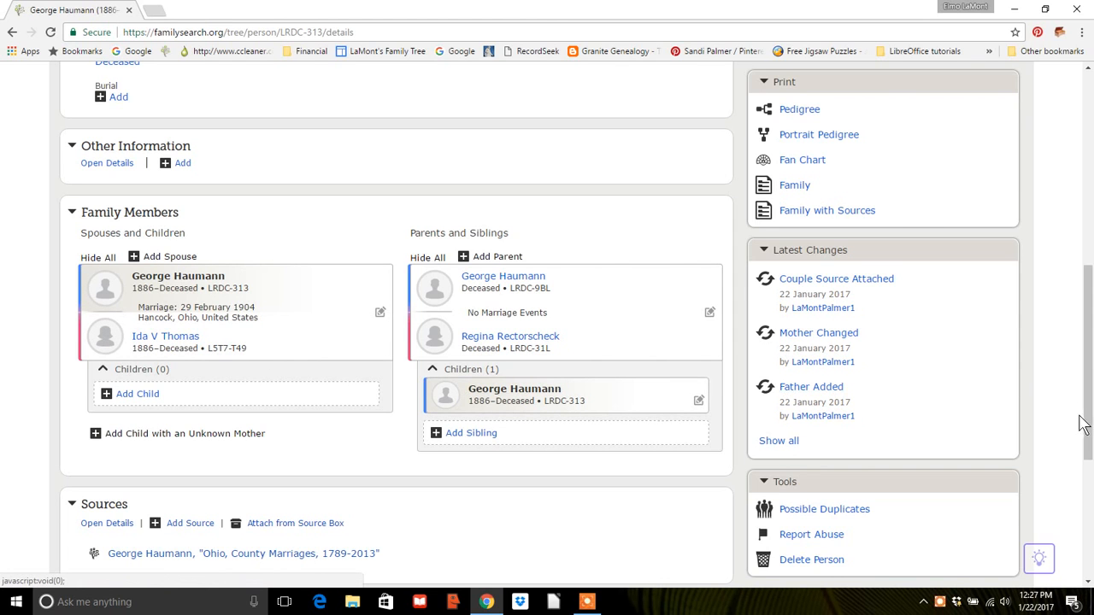
Review the vital information, family members and sources on the husband's person page
drag(1089, 436, 1090, 291)
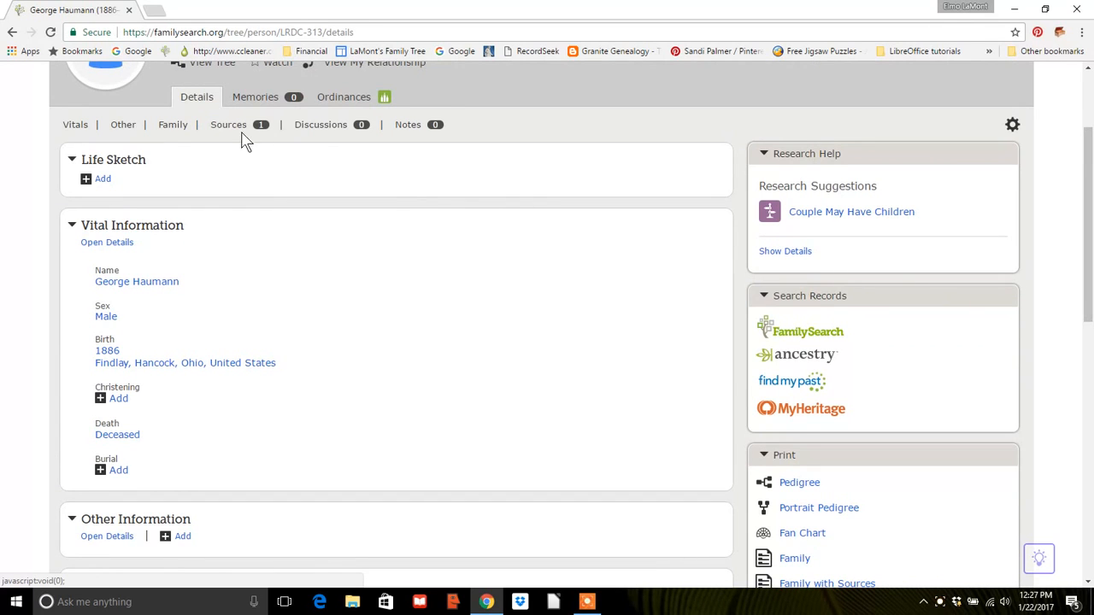
drag(1084, 248, 1091, 436)
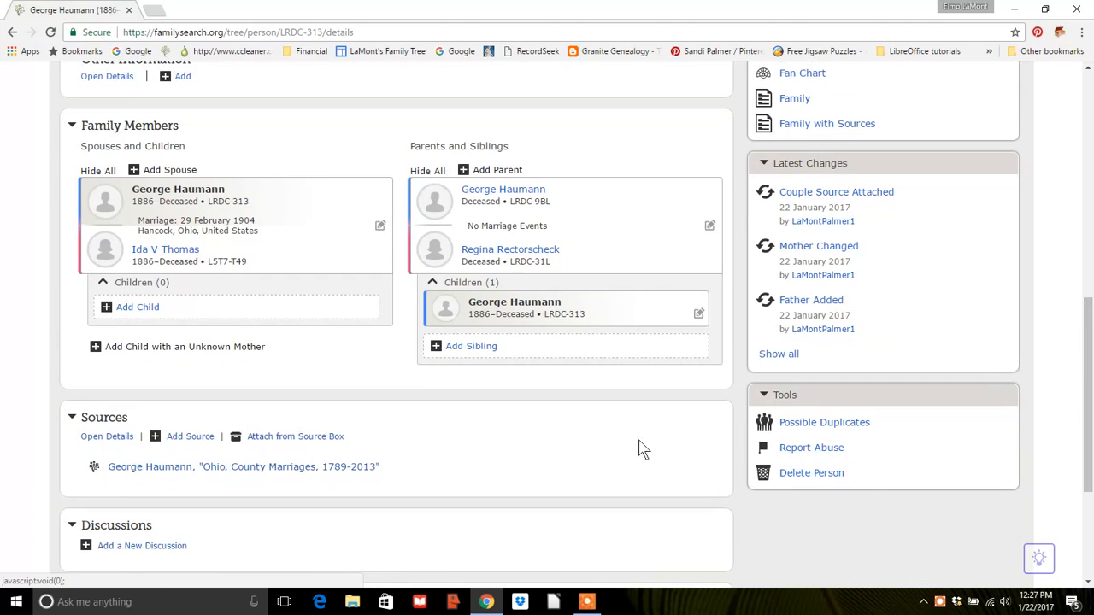